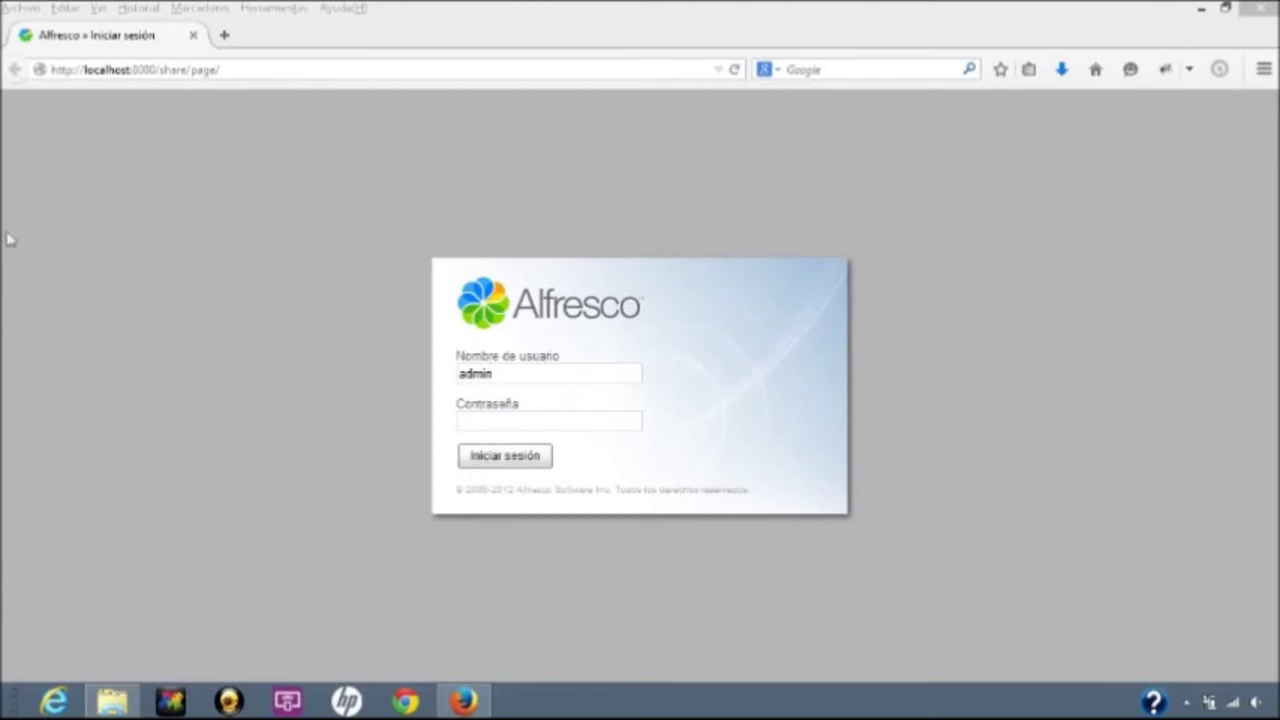
# Bring File Explorer's Equipo view in front of the Alfresco Share login page in Firefox.
pyautogui.click(115, 707)
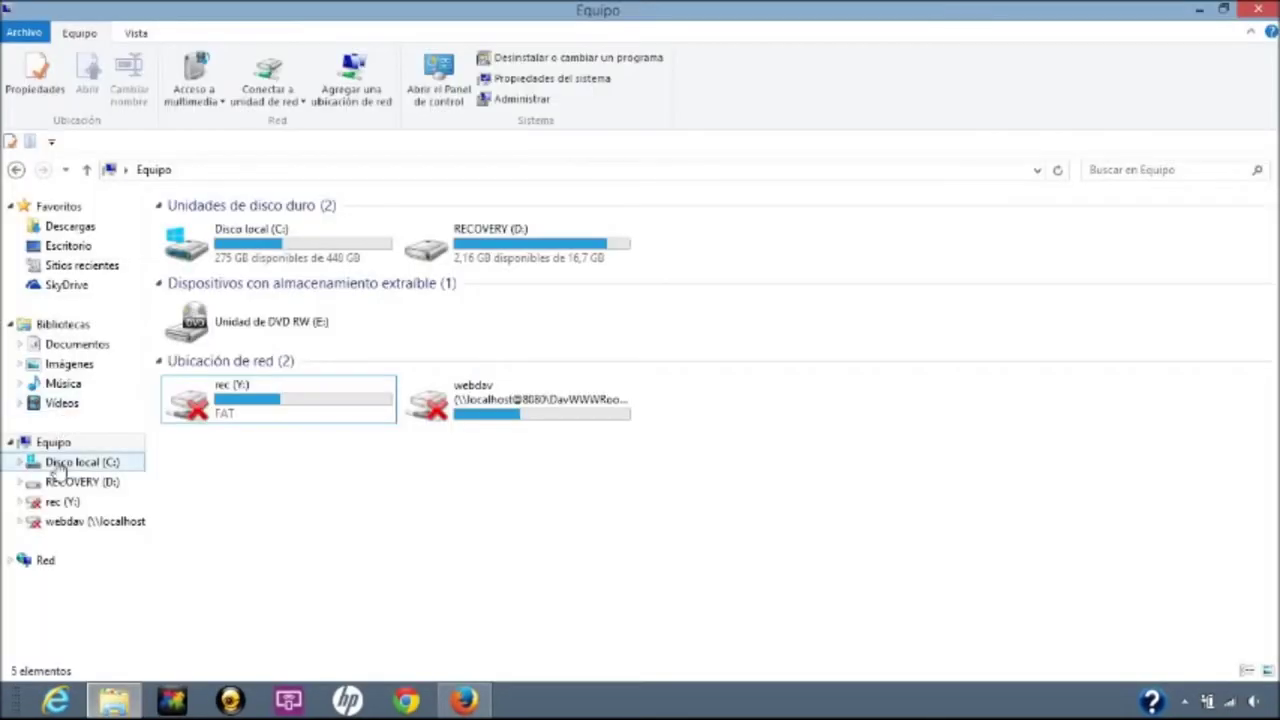
pyautogui.click(253, 113)
pyautogui.click(258, 120)
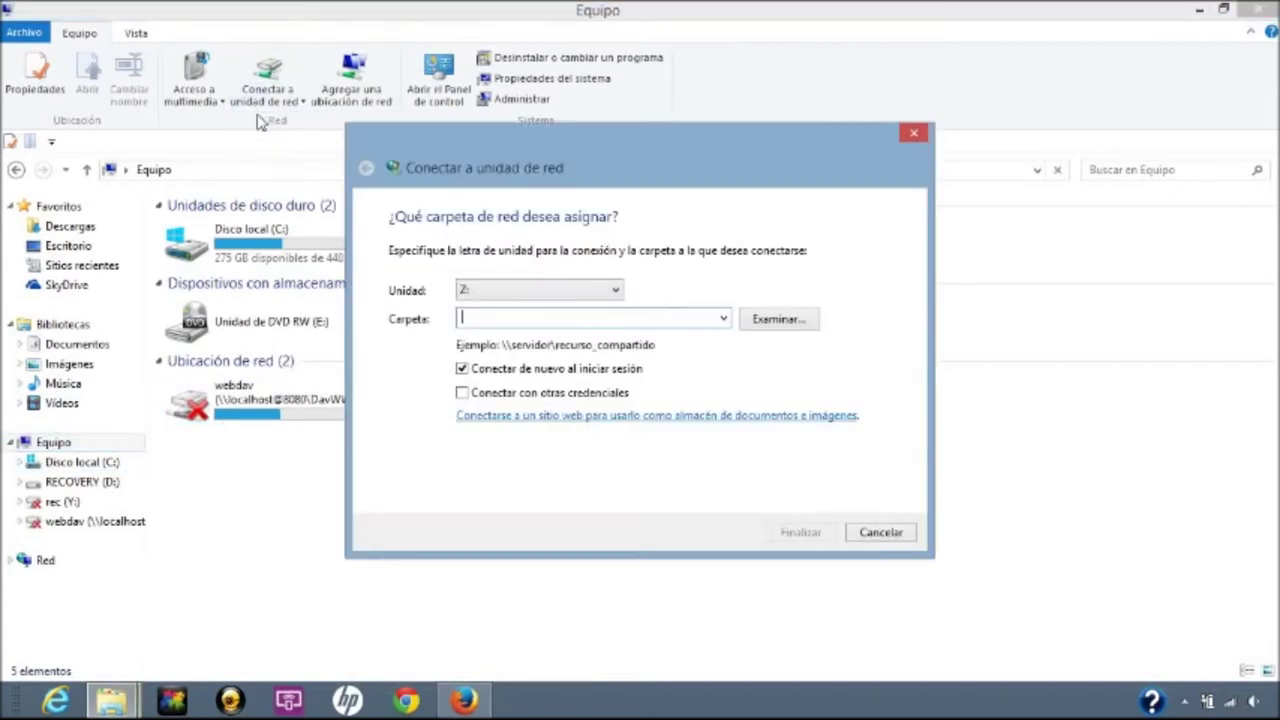
pyautogui.click(523, 286)
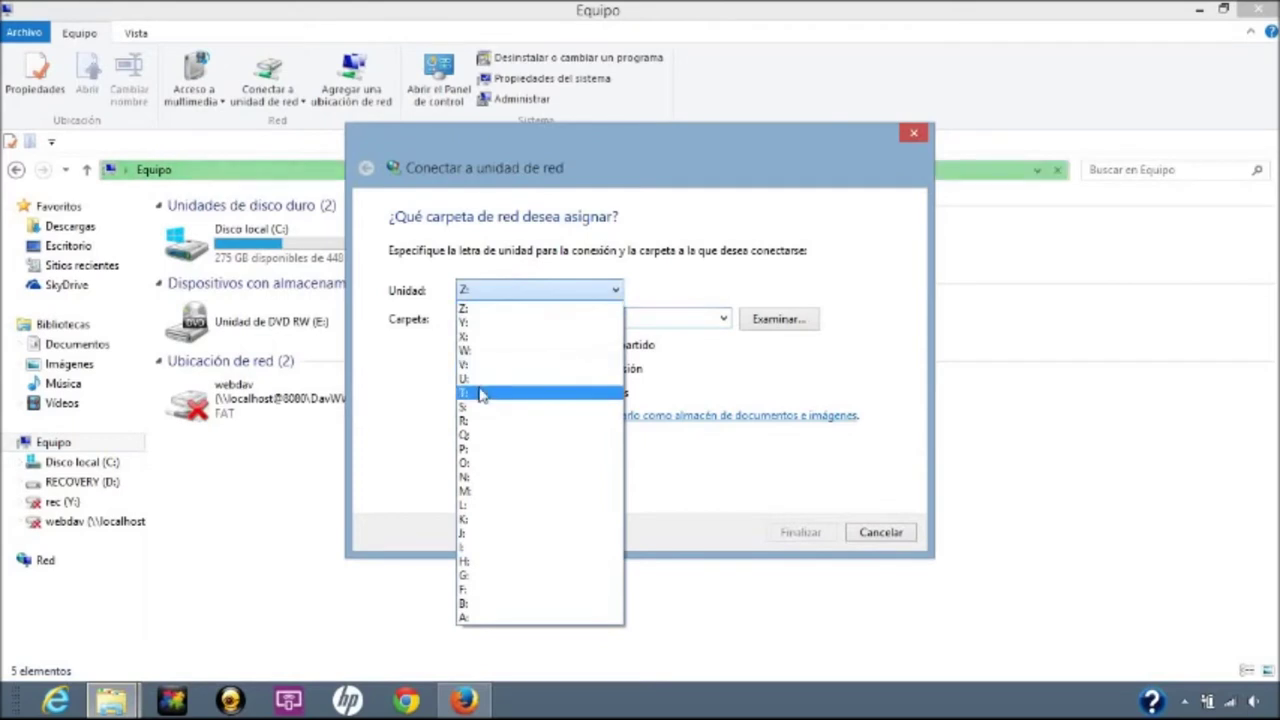
pyautogui.click(480, 393)
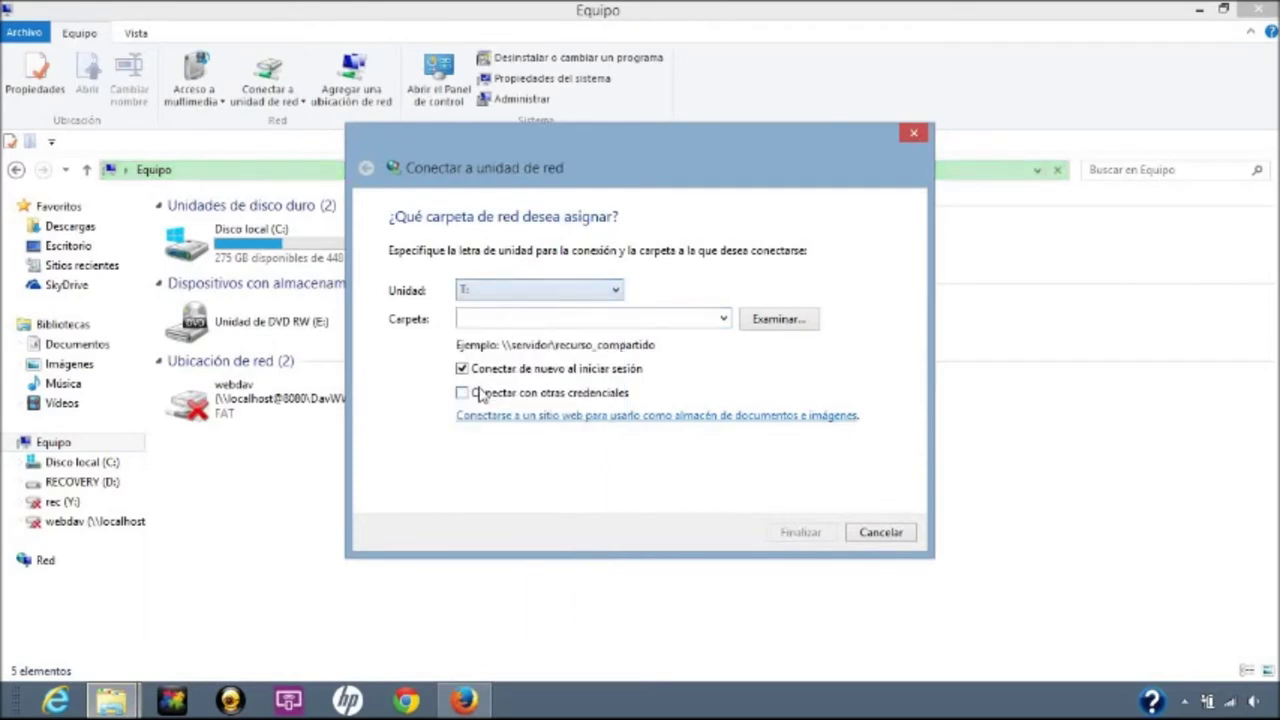
pyautogui.click(497, 316)
pyautogui.write('\\\\')
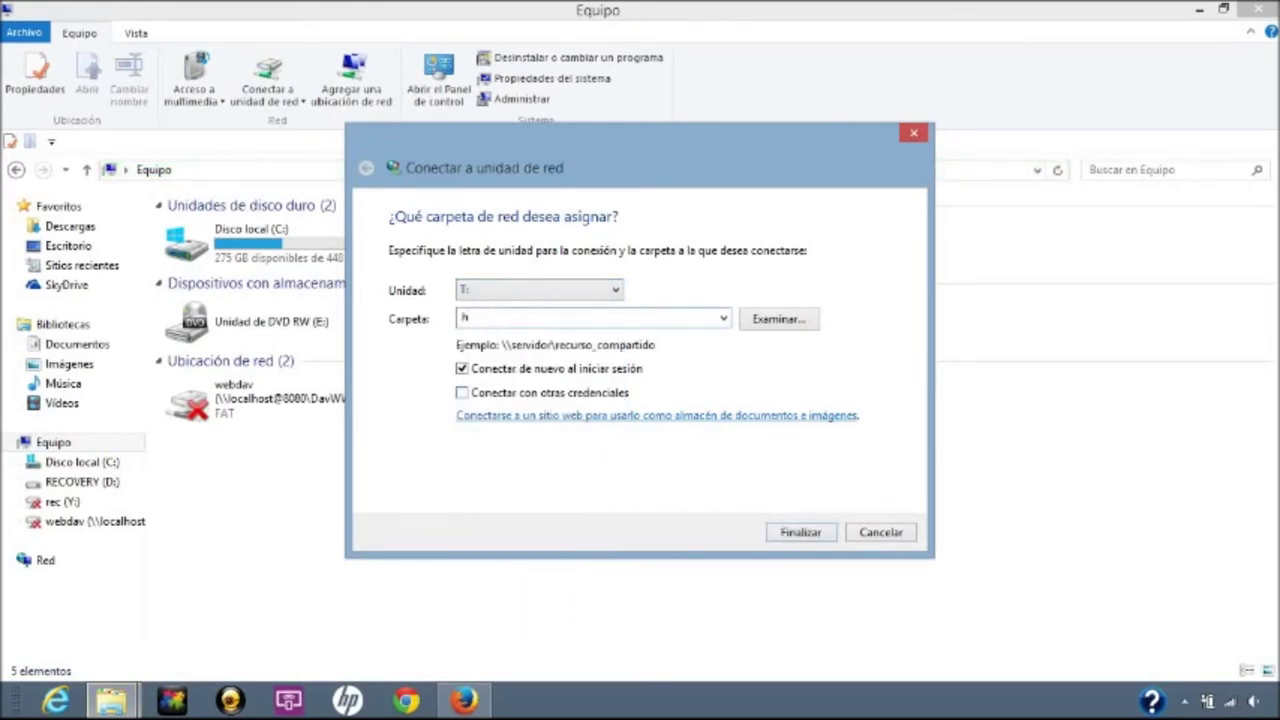
pyautogui.write('ttp://localhost:8080/')
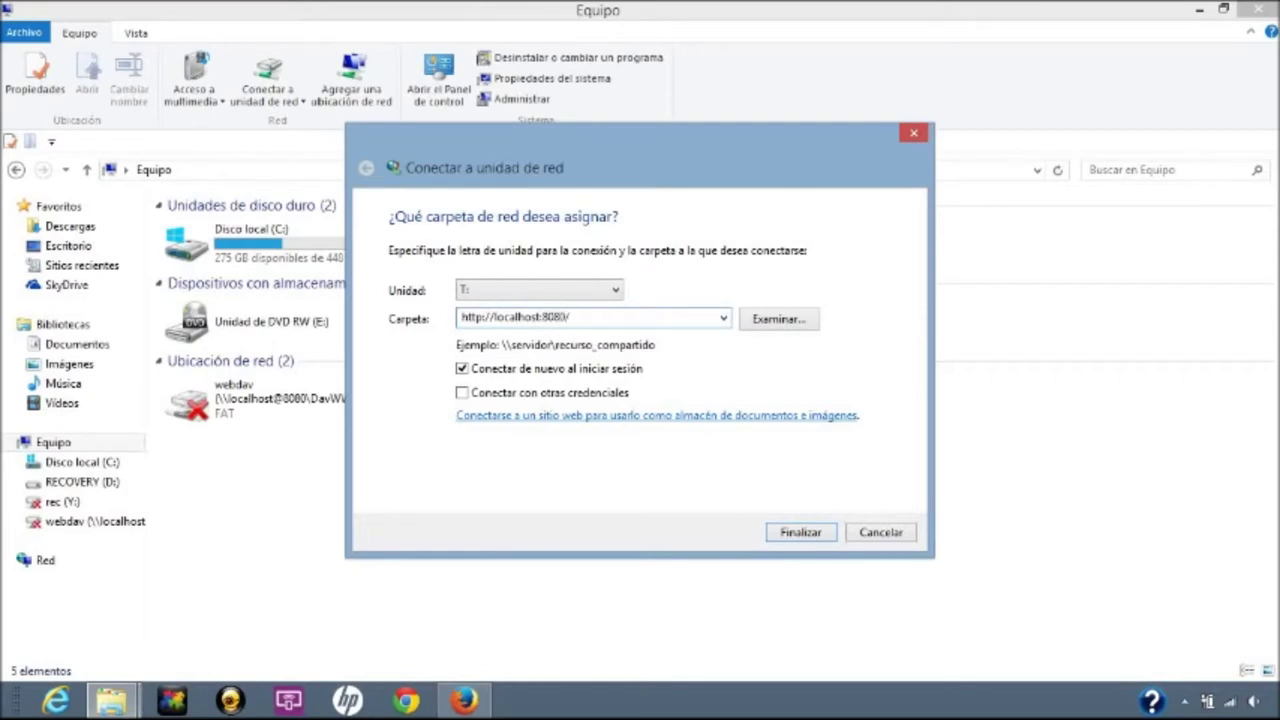
pyautogui.write('alfresco/webdav')
pyautogui.press('Return')
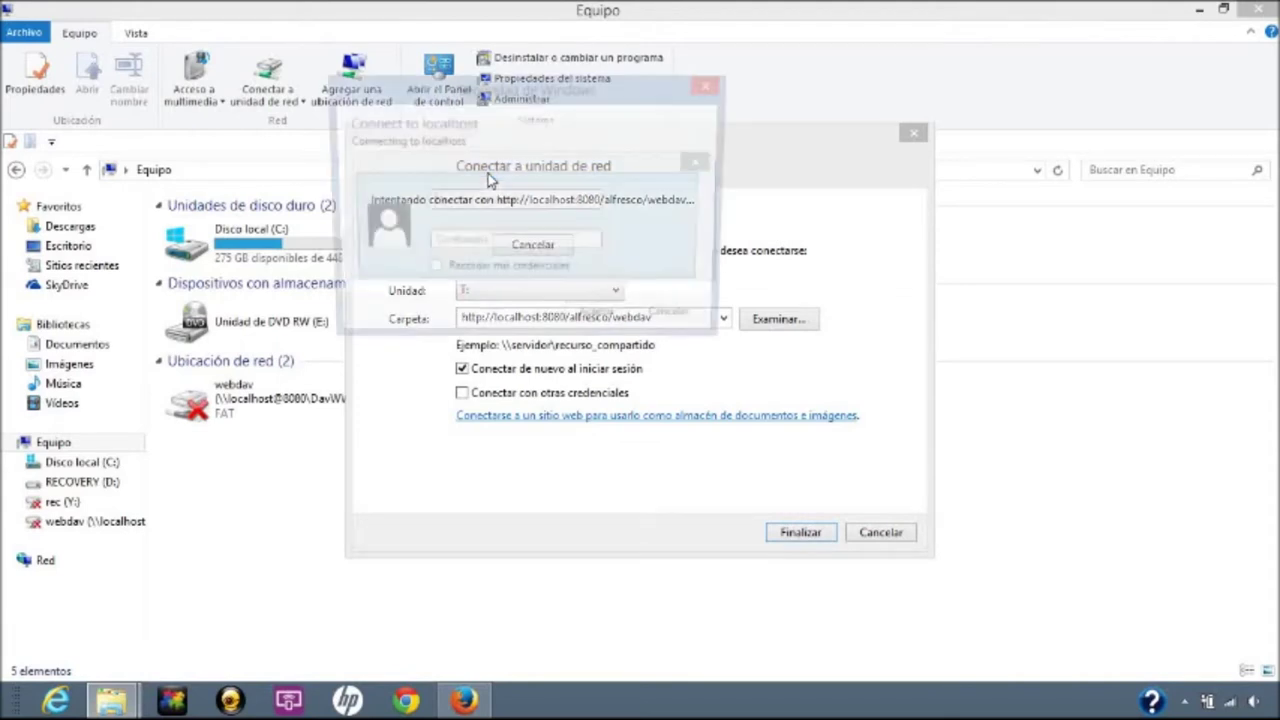
pyautogui.write('admi')
pyautogui.write('admin')
# Sign in, then open Sitios > atsistemas > documentLibrary on drive T: to reveal setup.ini.
pyautogui.press('Return')
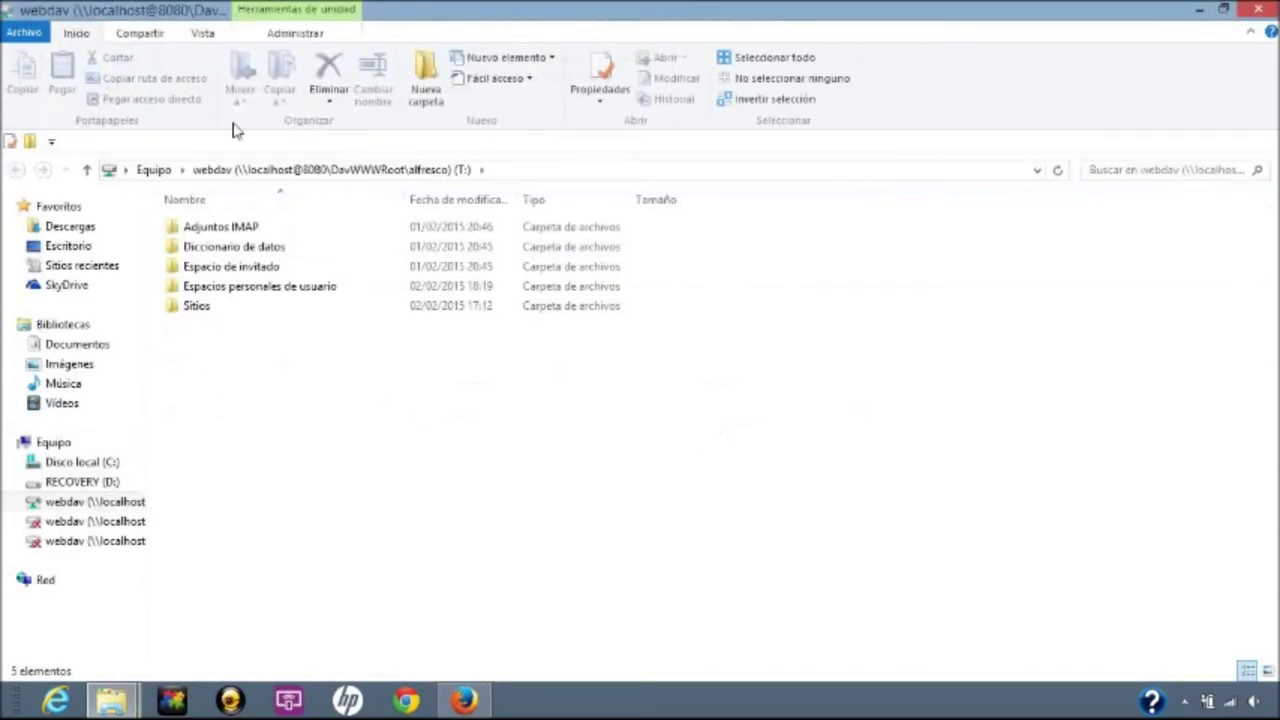
pyautogui.doubleClick(217, 311)
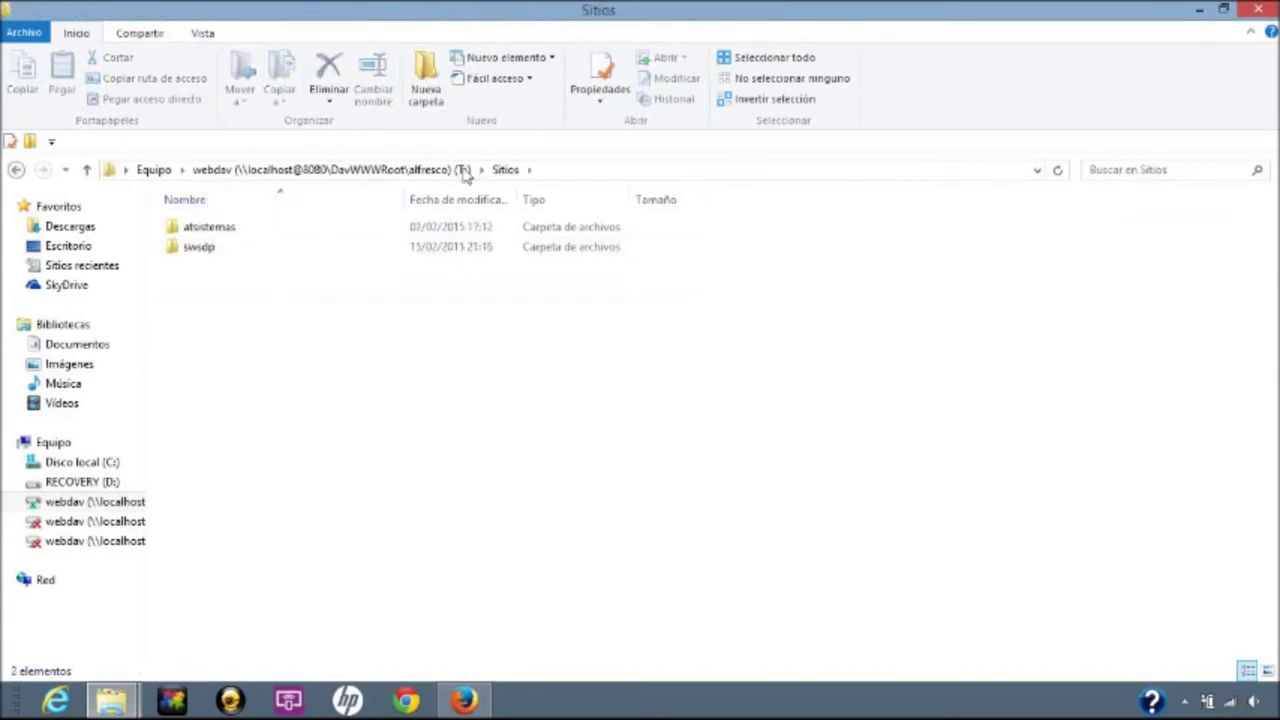
pyautogui.click(230, 231)
pyautogui.doubleClick(230, 230)
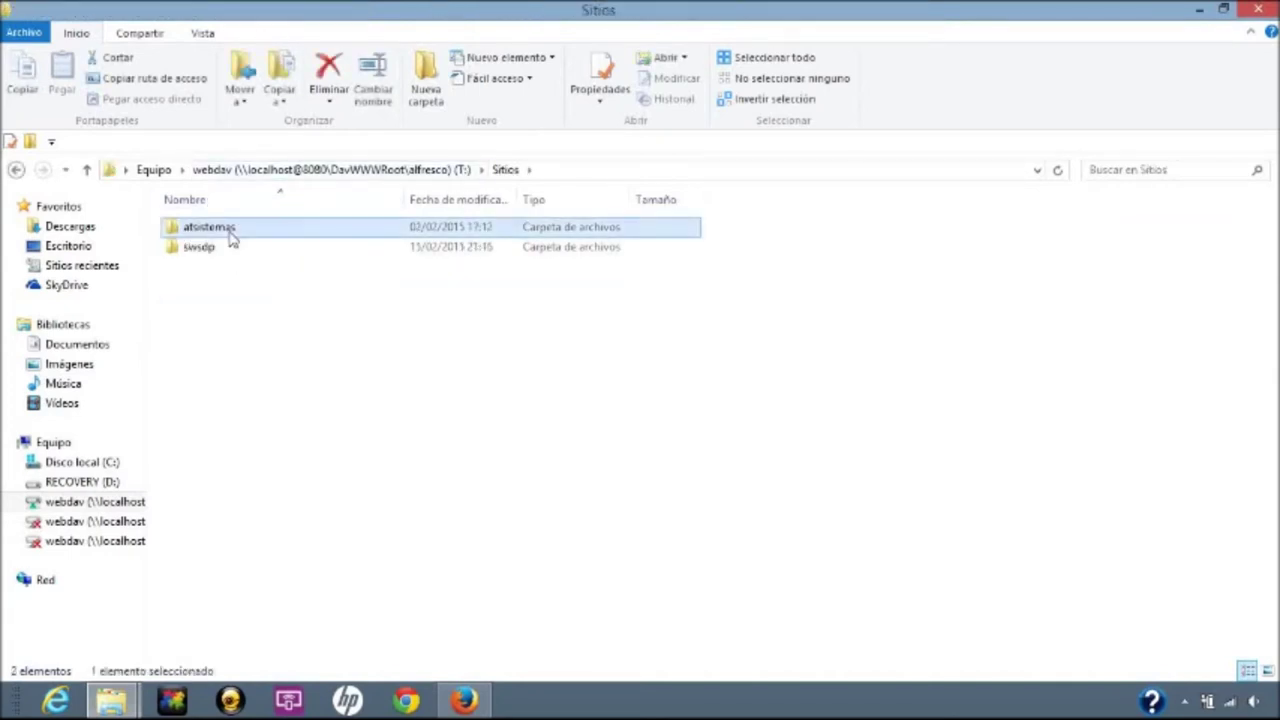
pyautogui.doubleClick(230, 230)
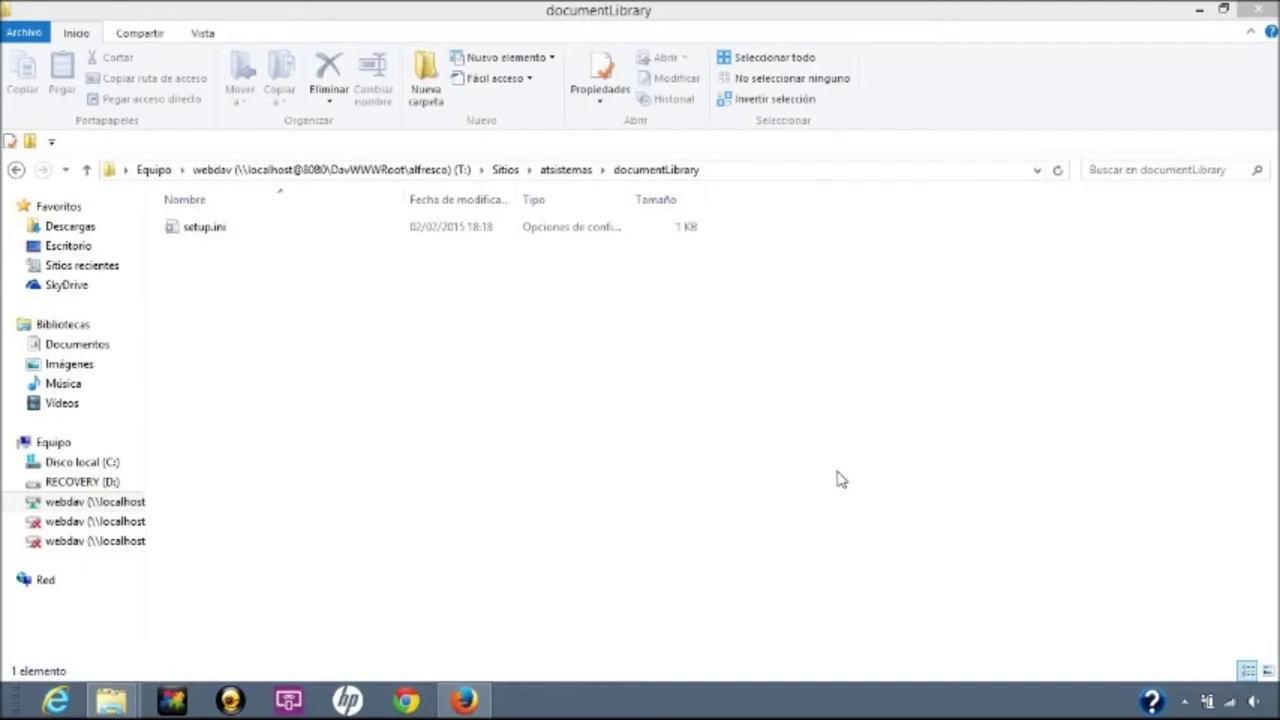
# Launch Registry Editor through the Ejecutar (Run) dialog found via the charms search.
pyautogui.moveTo(1277, 3)
pyautogui.click(1240, 162)
pyautogui.write('eje')
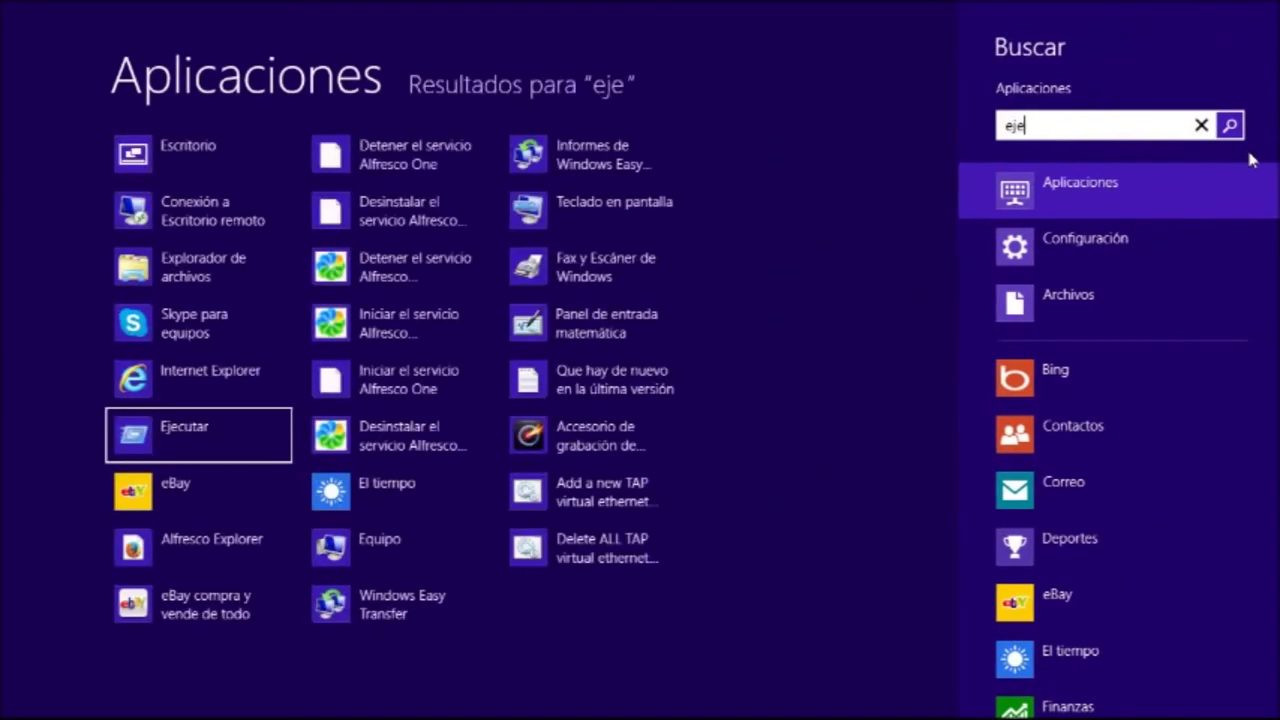
pyautogui.click(185, 147)
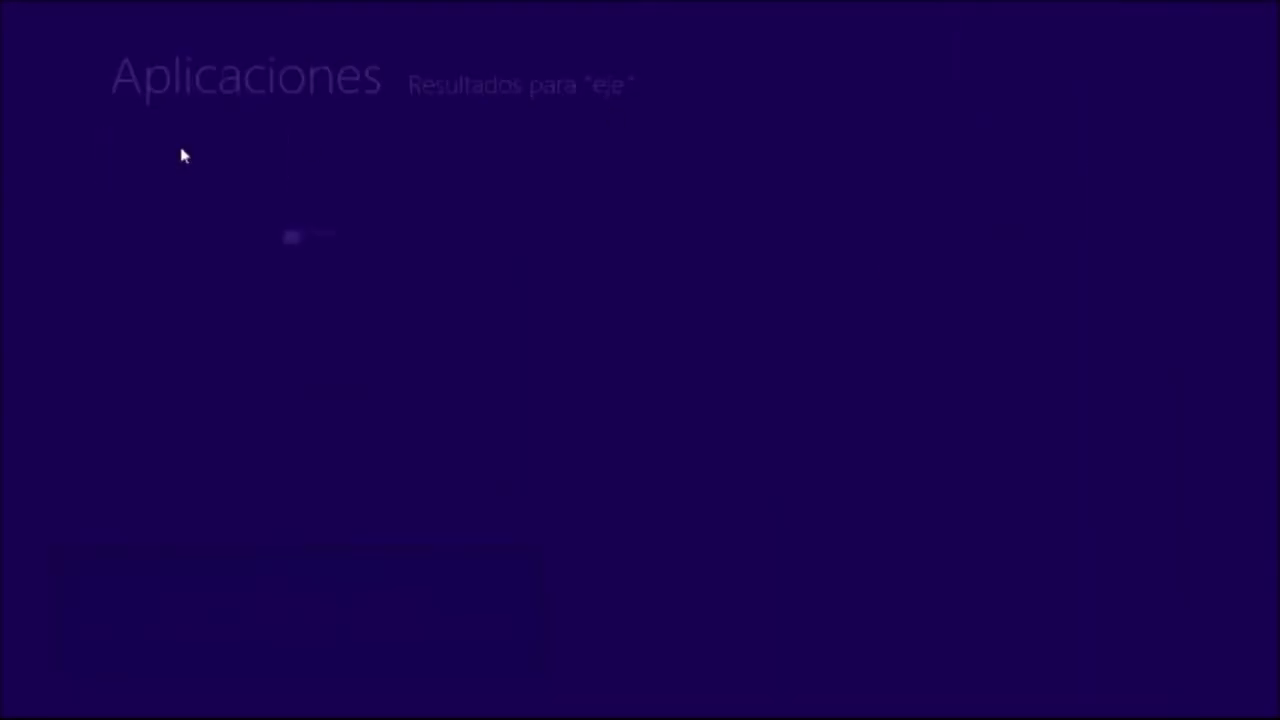
pyautogui.click(155, 643)
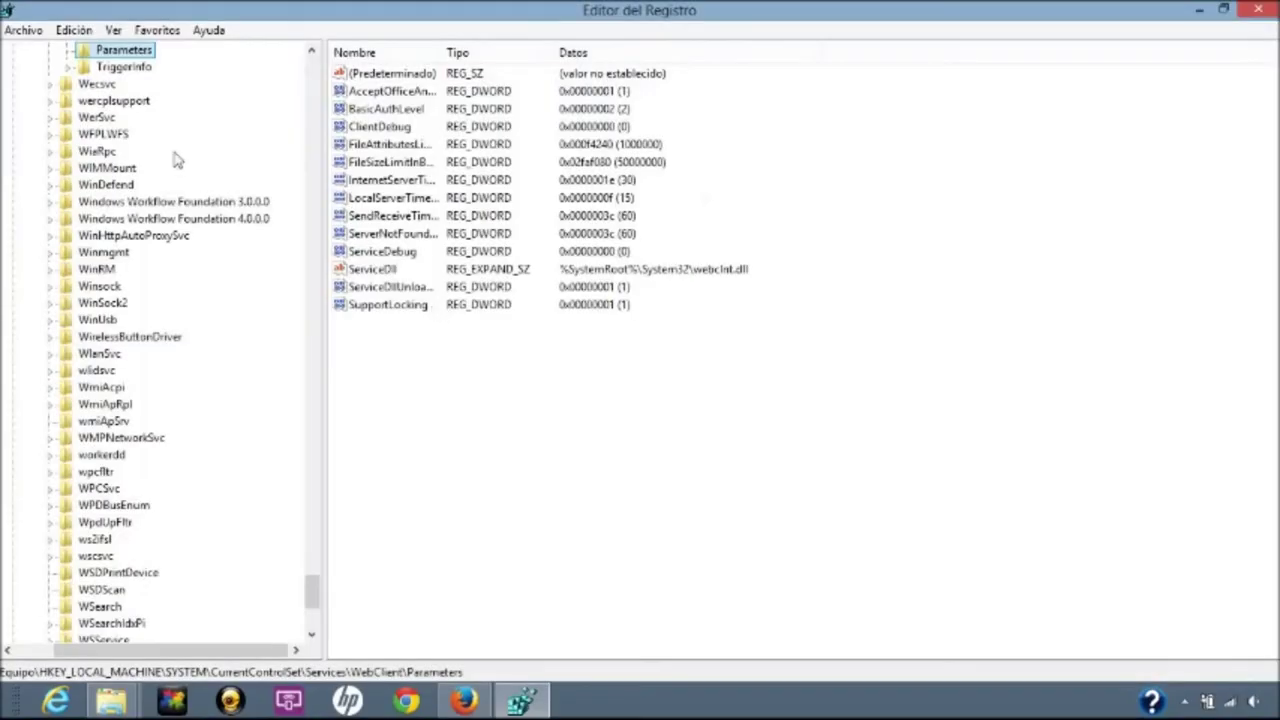
pyautogui.moveTo(305, 580); pyautogui.dragTo(334, 49)
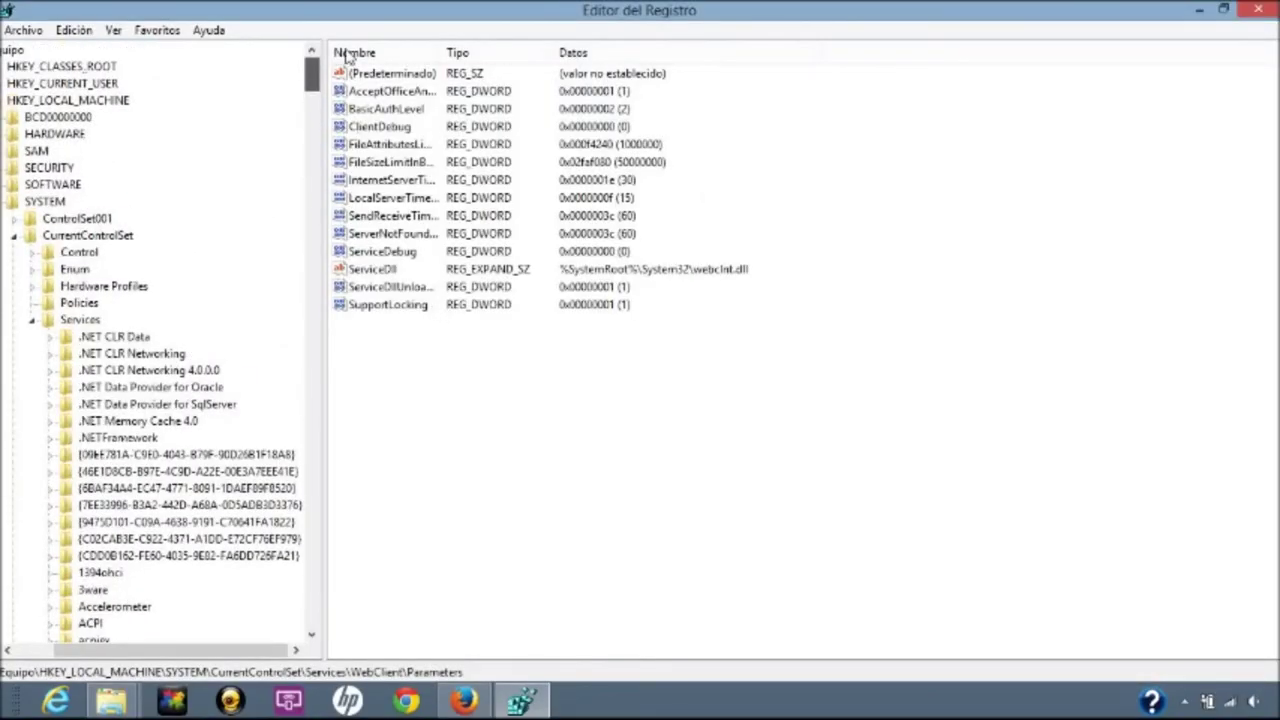
# Navigate to HKEY_LOCAL_MACHINE\SYSTEM\CurrentControlSet\Services to reveal the WebClient key.
pyautogui.click(8, 103)
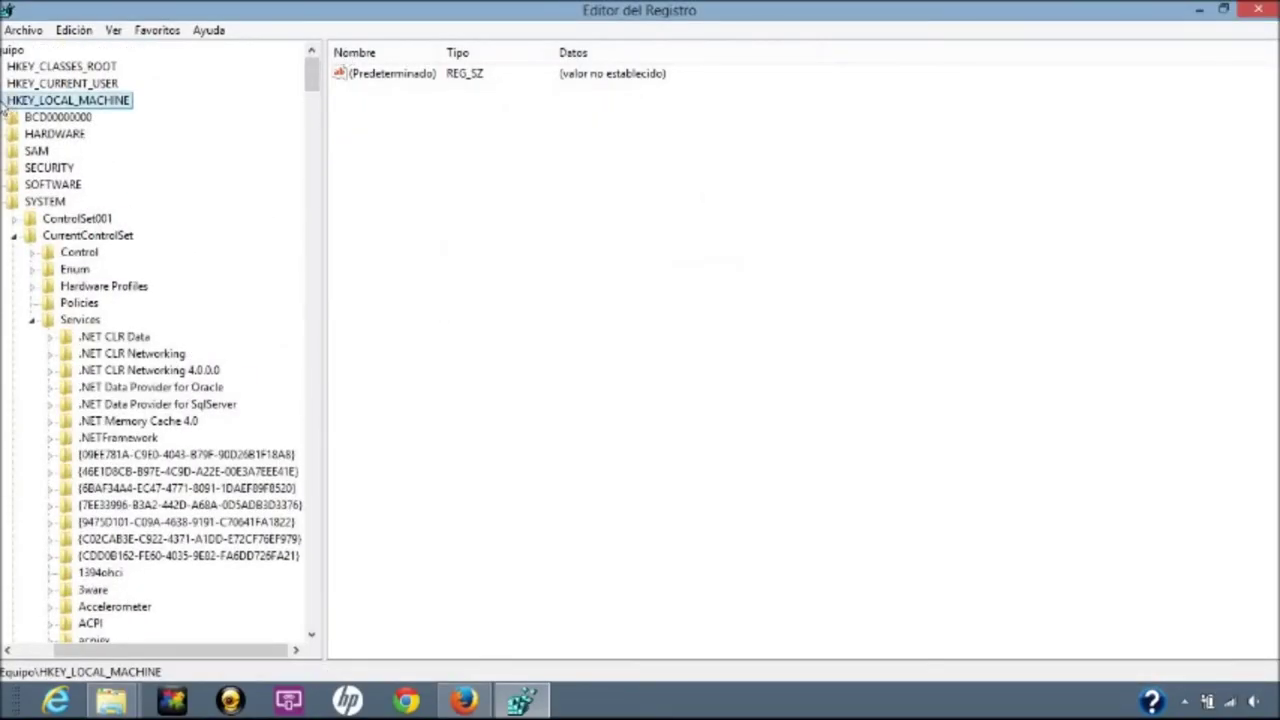
pyautogui.click(16, 203)
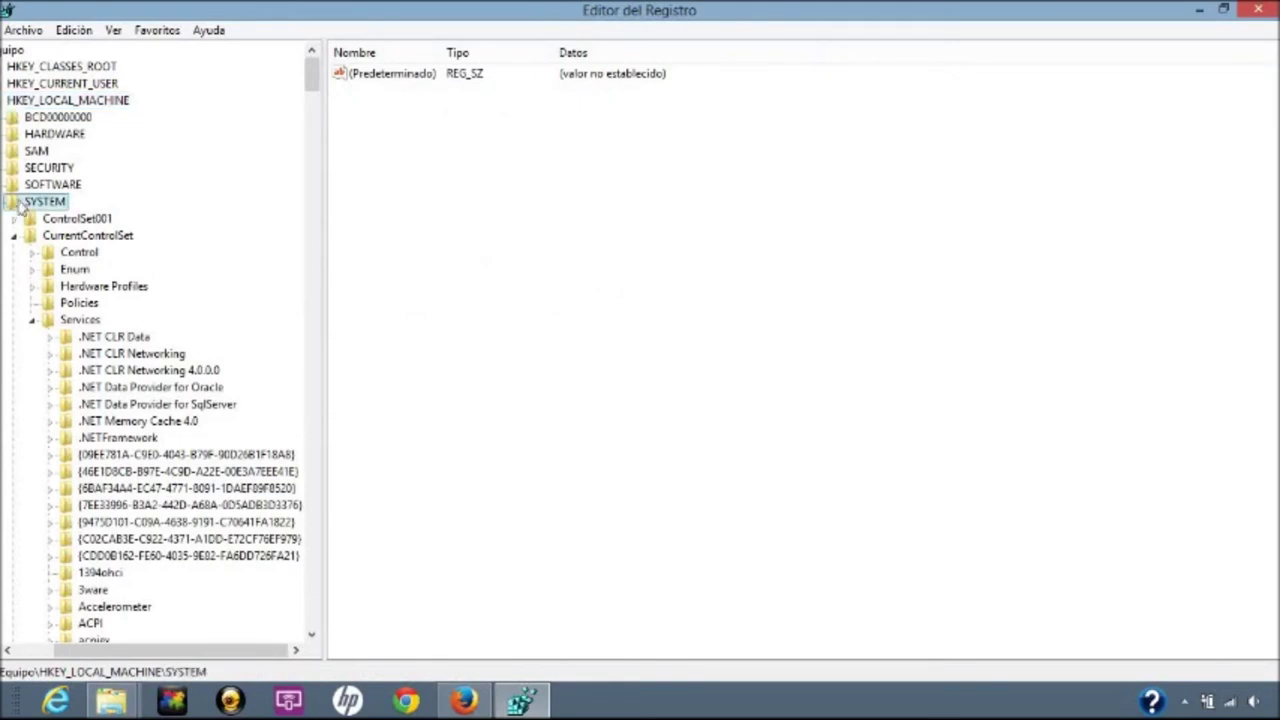
pyautogui.click(61, 238)
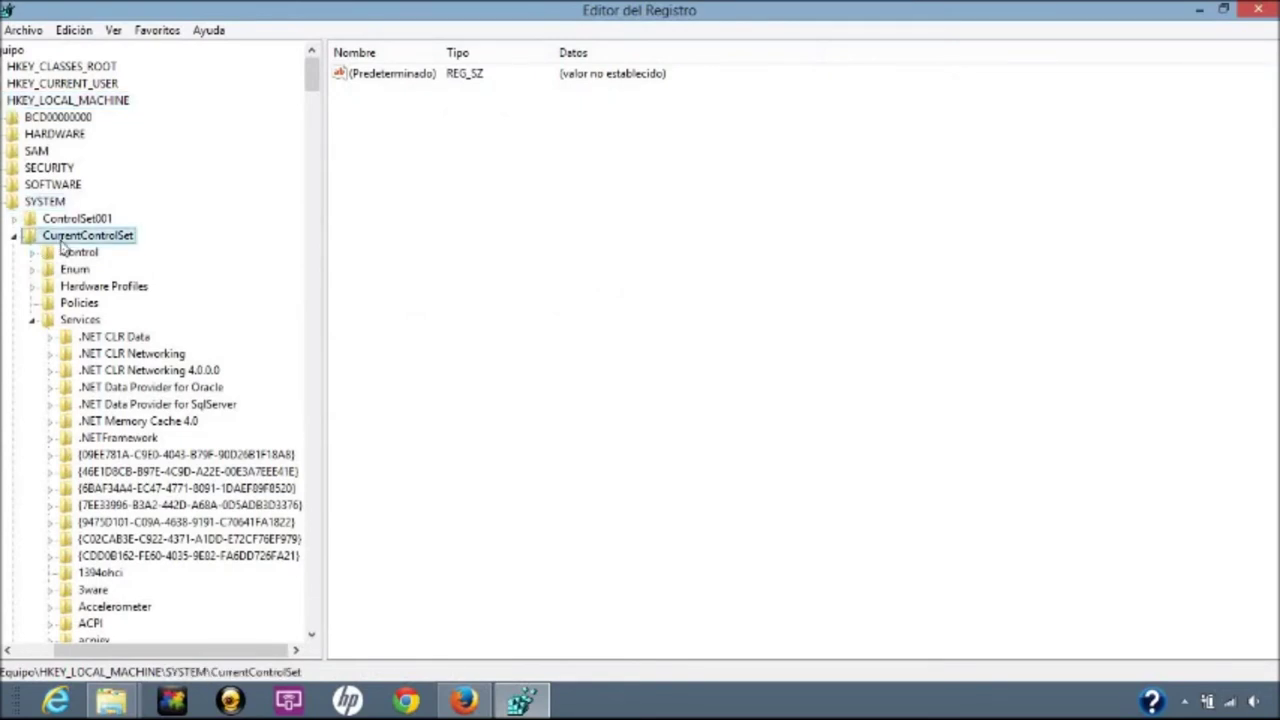
pyautogui.click(62, 322)
pyautogui.moveTo(312, 72); pyautogui.dragTo(314, 566)
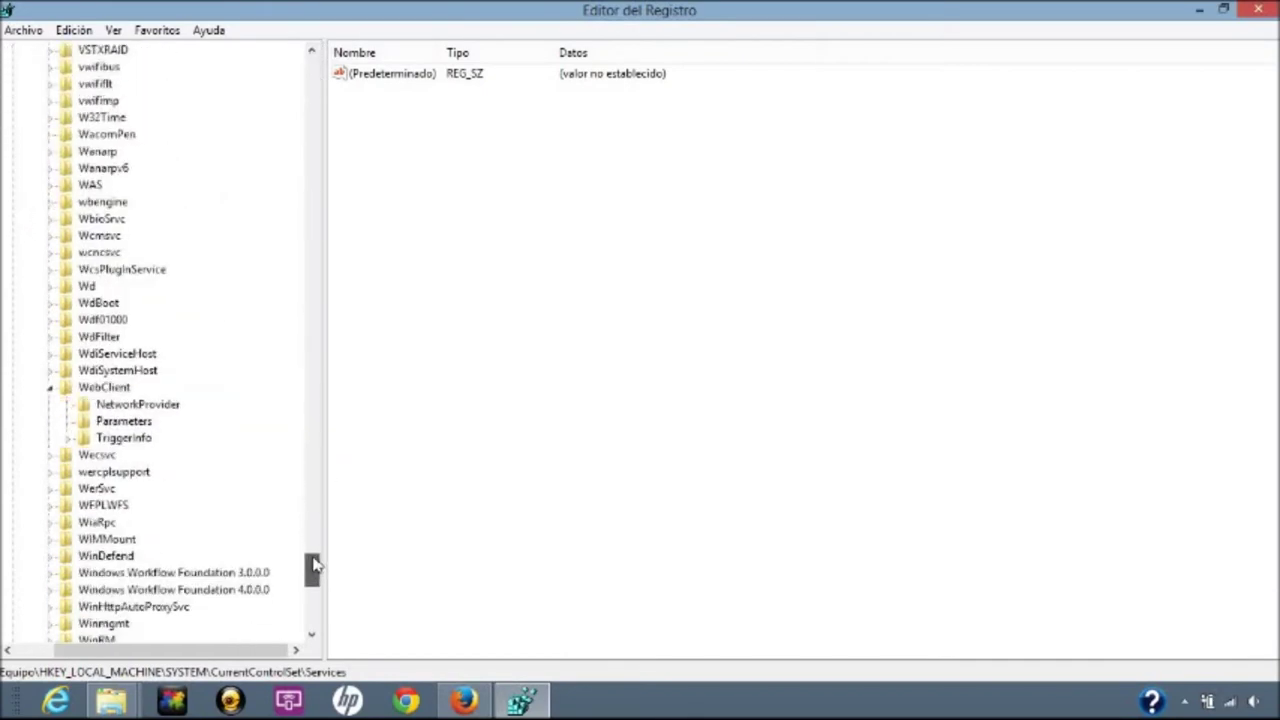
# Expand the WebClient service key and show its Parameters values.
pyautogui.doubleClick(95, 388)
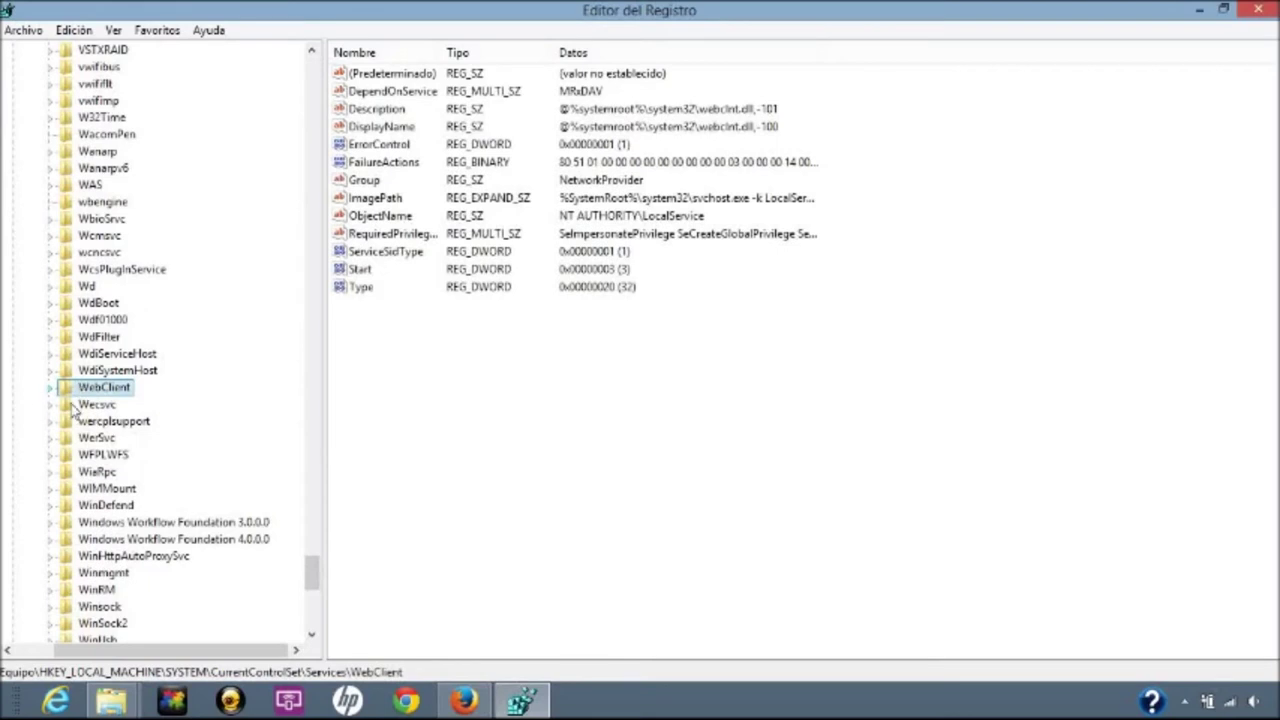
pyautogui.click(46, 388)
pyautogui.click(115, 422)
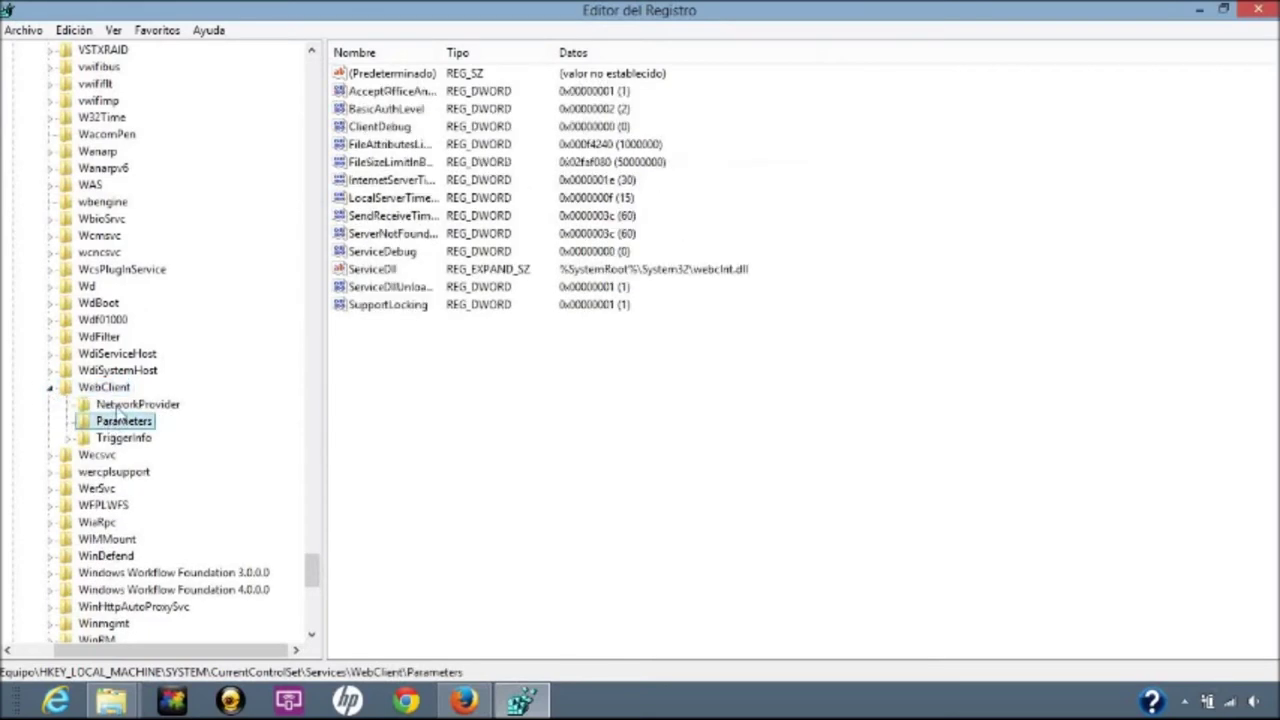
# Confirm BasicAuthLevel stays at 2, then launch Task Manager from the taskbar.
pyautogui.click(407, 110)
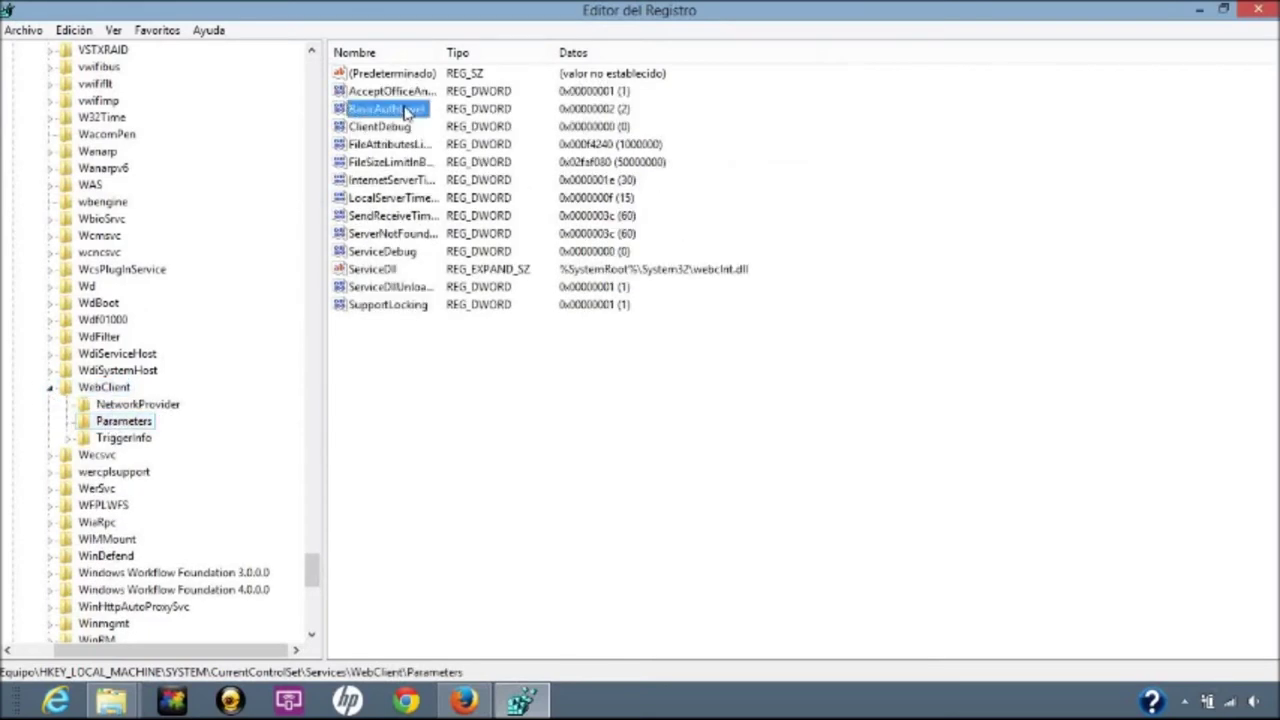
pyautogui.doubleClick(380, 110)
pyautogui.click(97, 182)
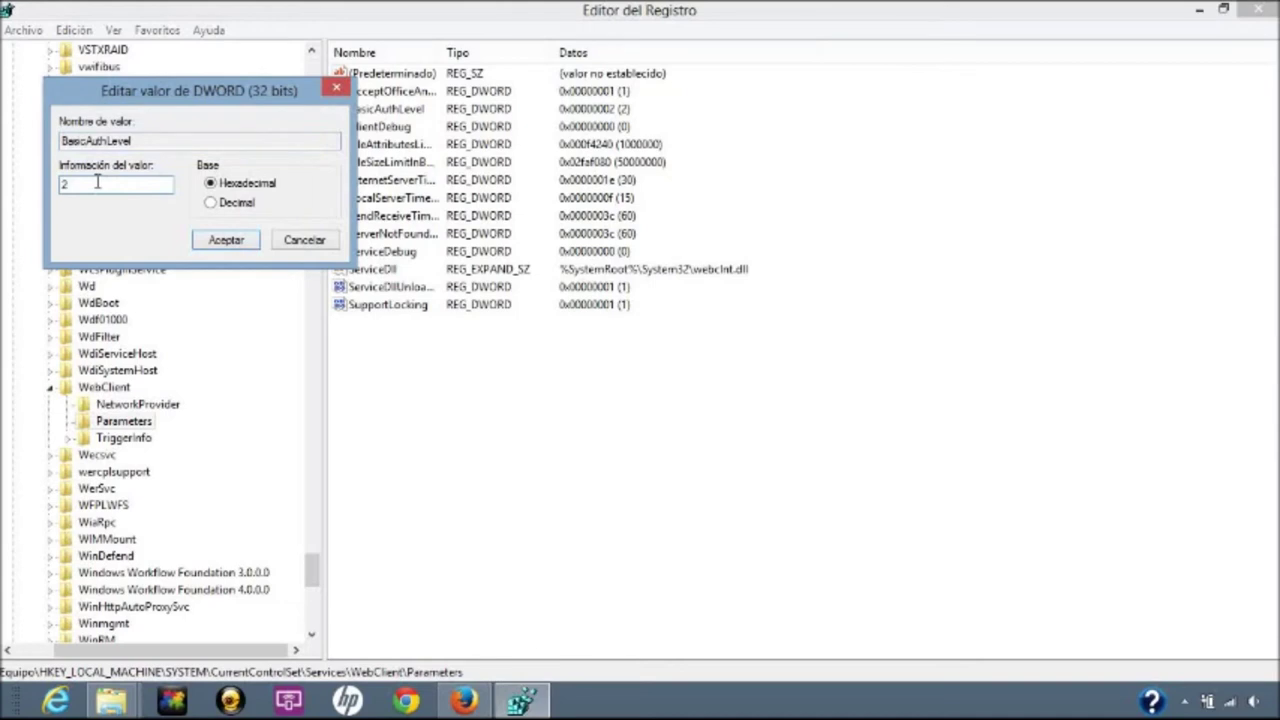
pyautogui.click(205, 248)
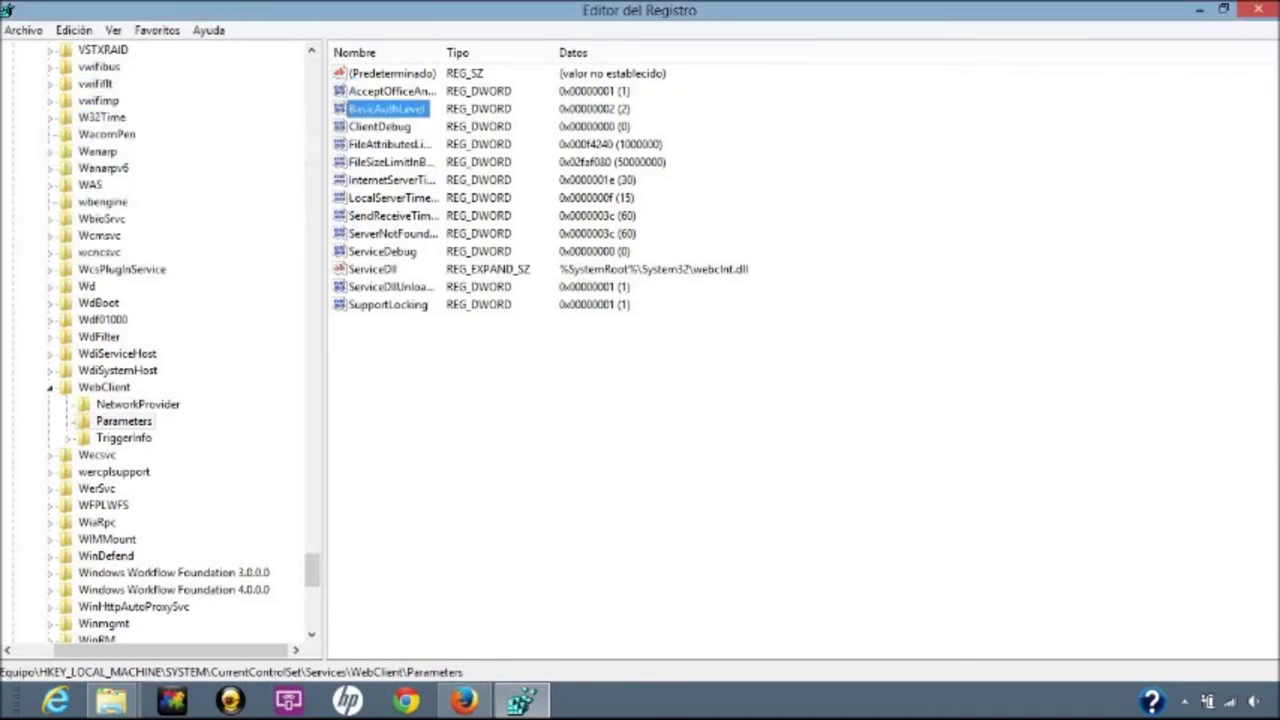
pyautogui.rightClick(608, 682)
pyautogui.click(640, 658)
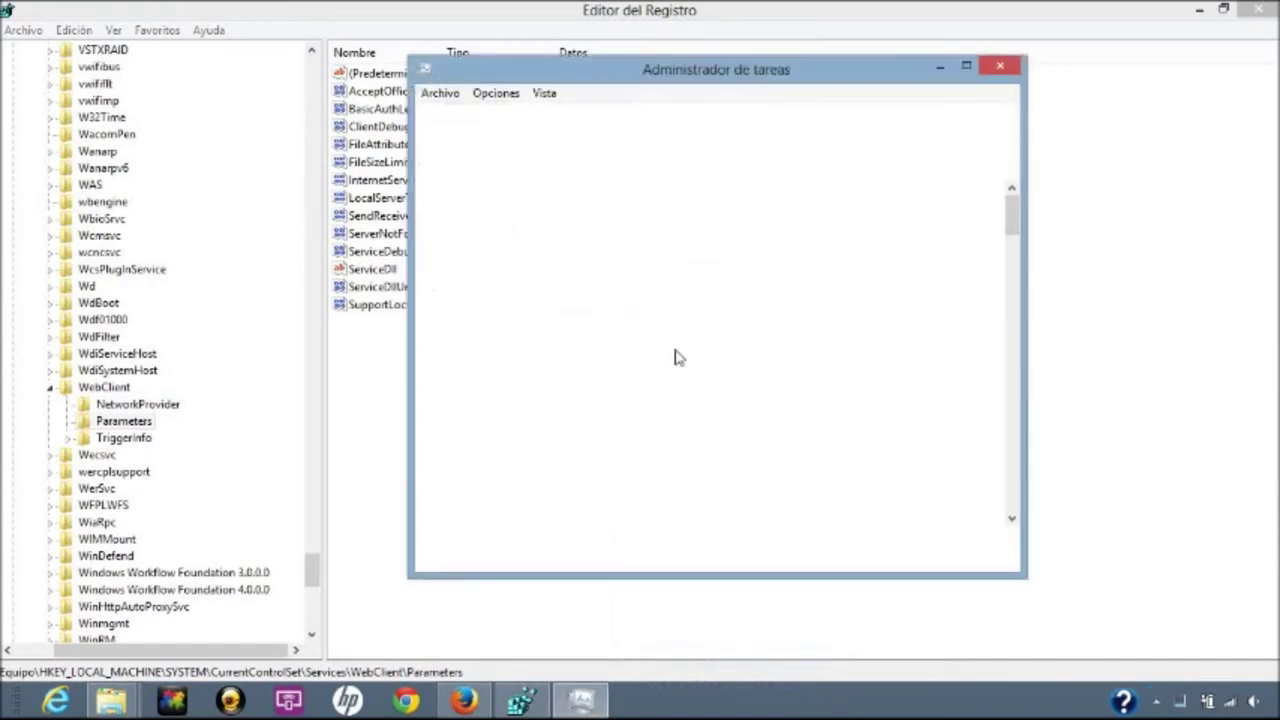
# Check in the Servicios list that WebClient is running, then close Task Manager.
pyautogui.click(845, 116)
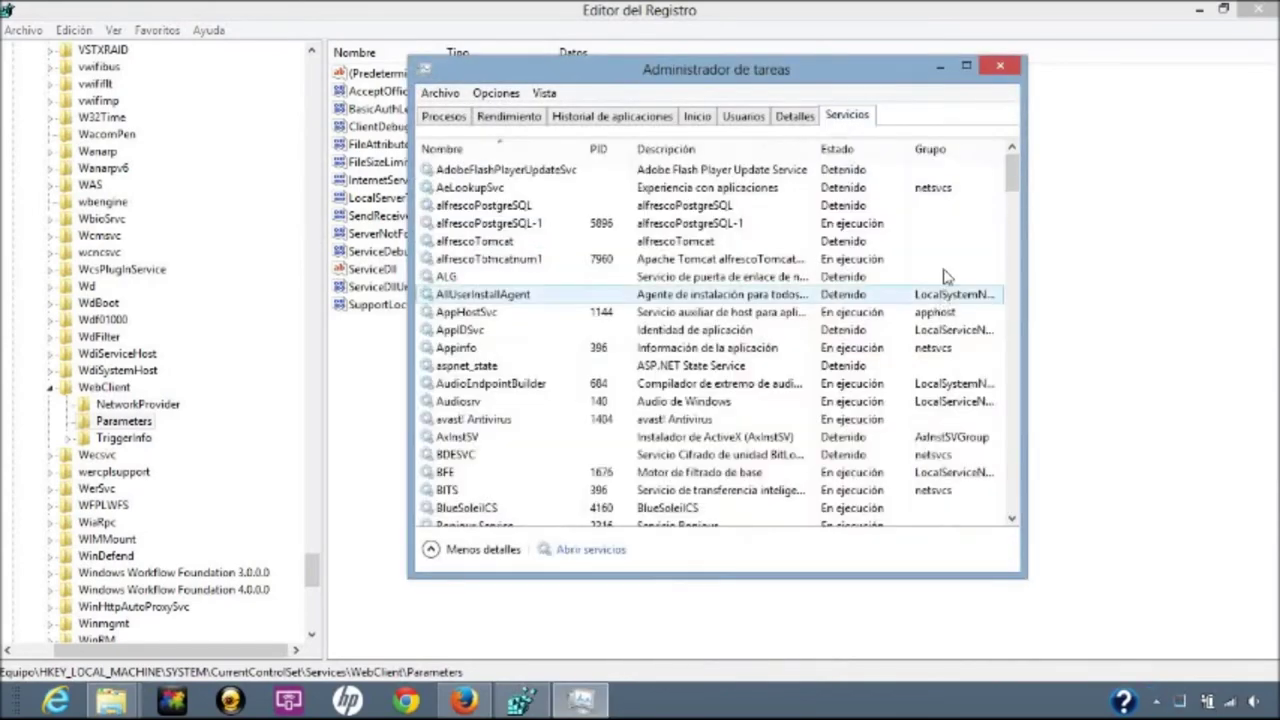
pyautogui.scroll(-8, 1015, 260)
pyautogui.scroll(-15, 1015, 260)
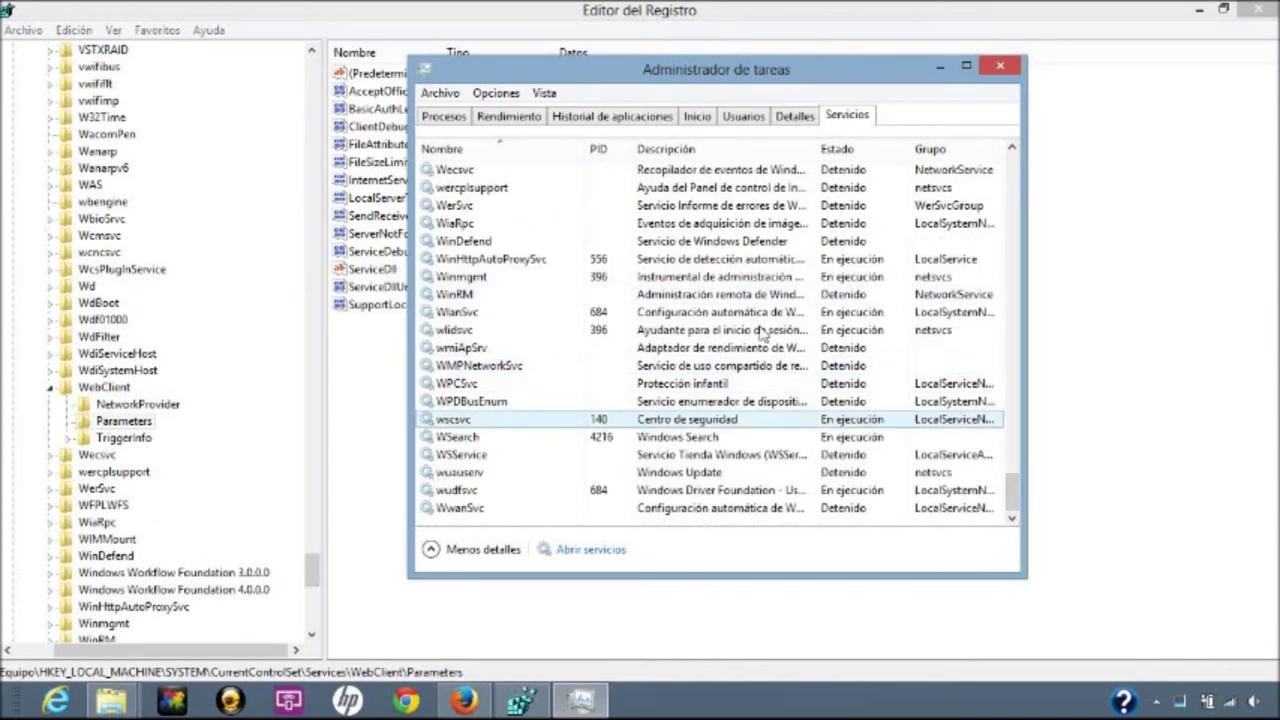
pyautogui.scroll(2, 1005, 150)
pyautogui.click(460, 188)
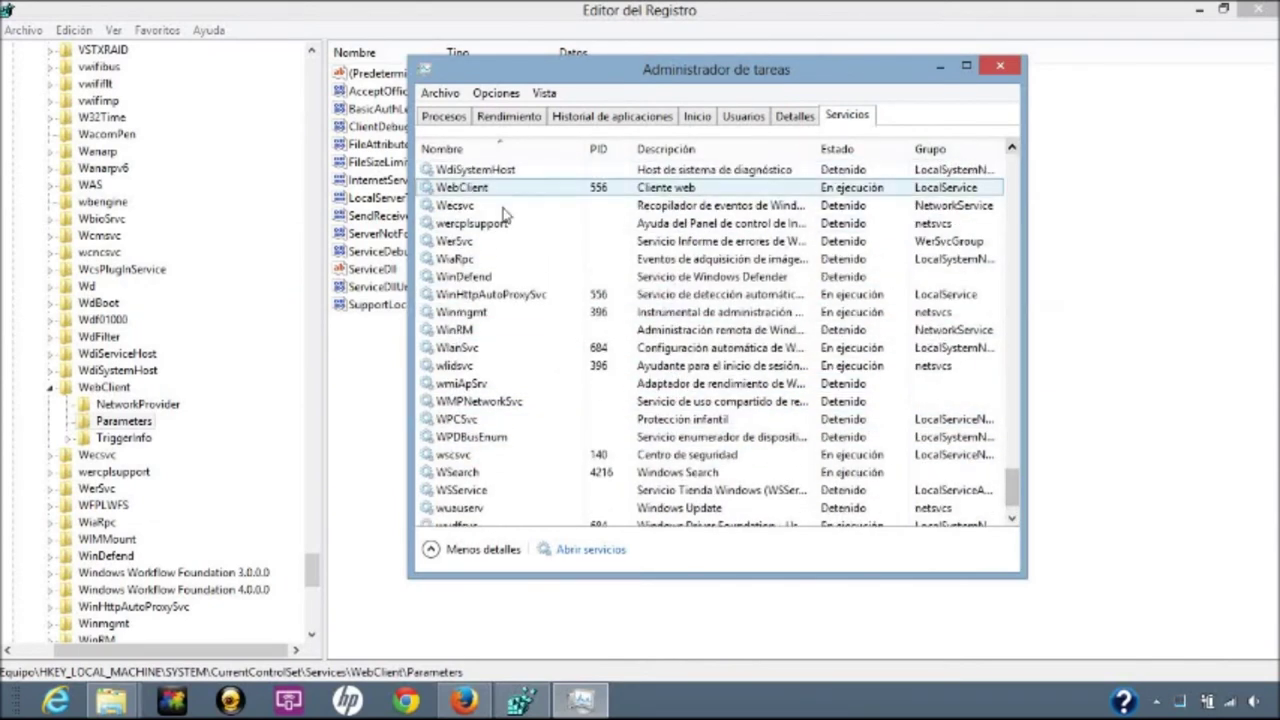
pyautogui.rightClick(456, 192)
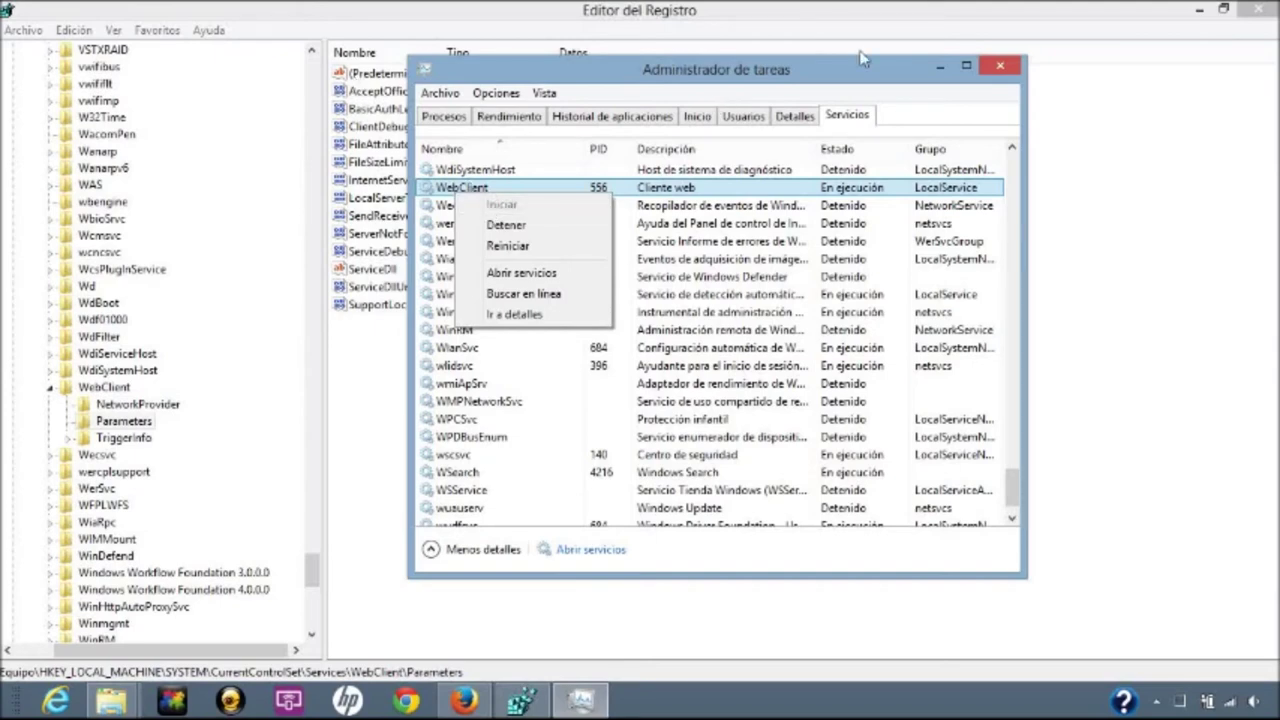
pyautogui.click(1000, 66)
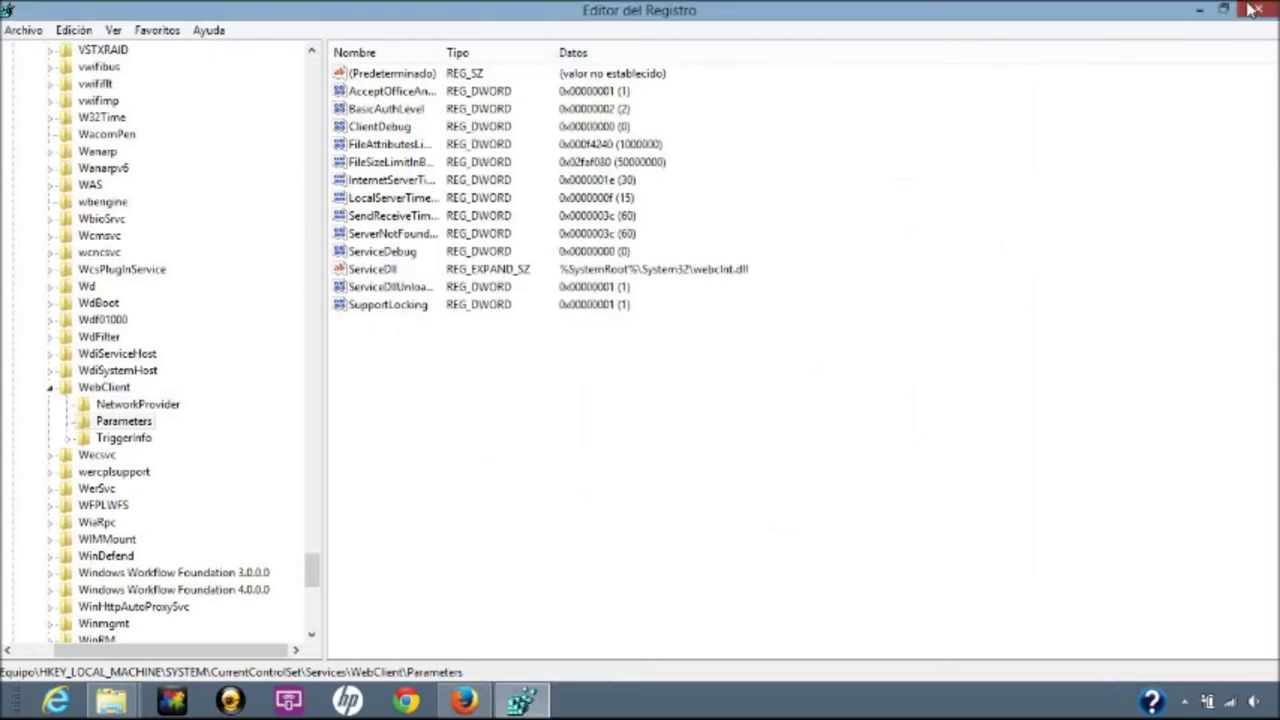
# Close Registry Editor and the documentLibrary window, then start Conectar a unidad de red from Equipo.
pyautogui.click(1245, 10)
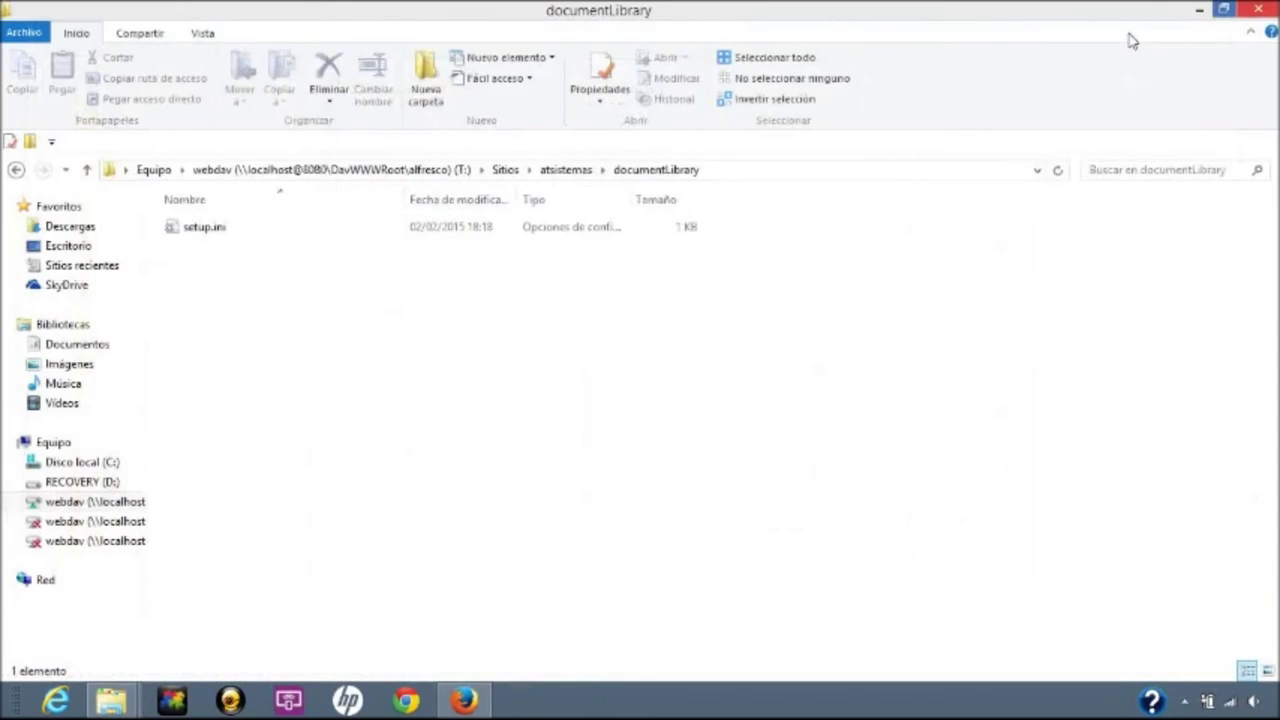
pyautogui.click(1256, 10)
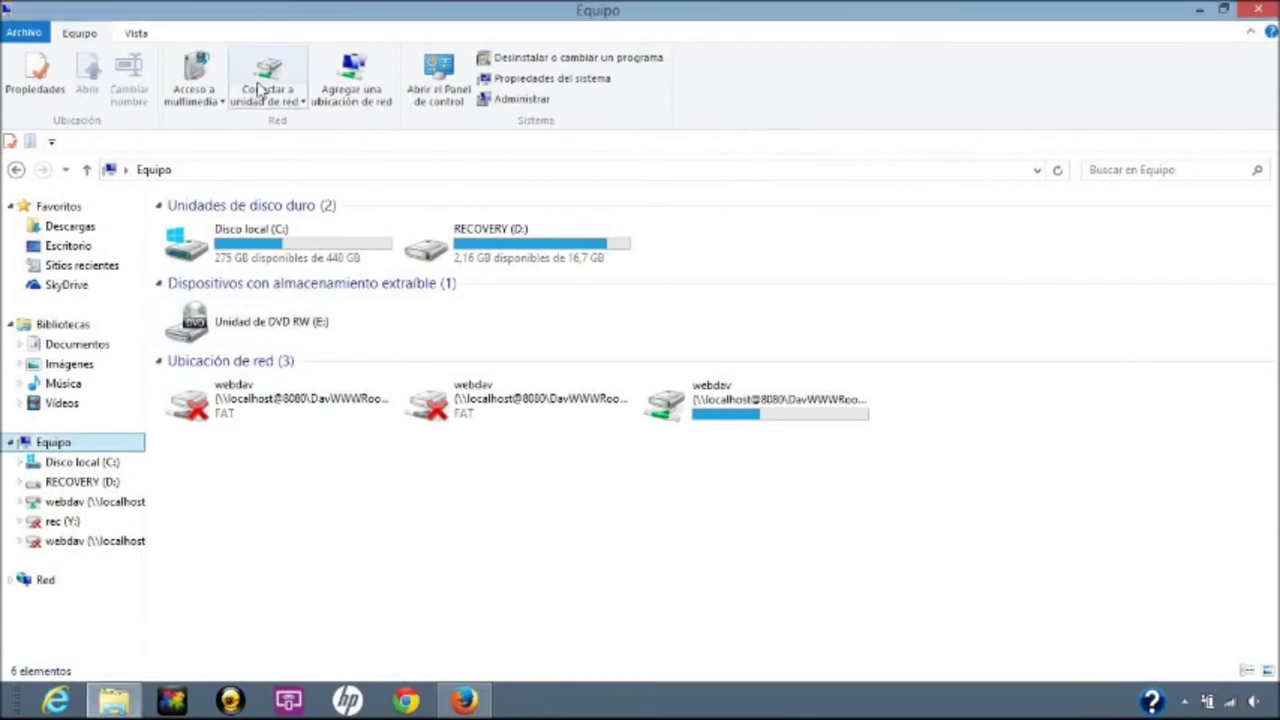
pyautogui.click(264, 100)
pyautogui.click(290, 121)
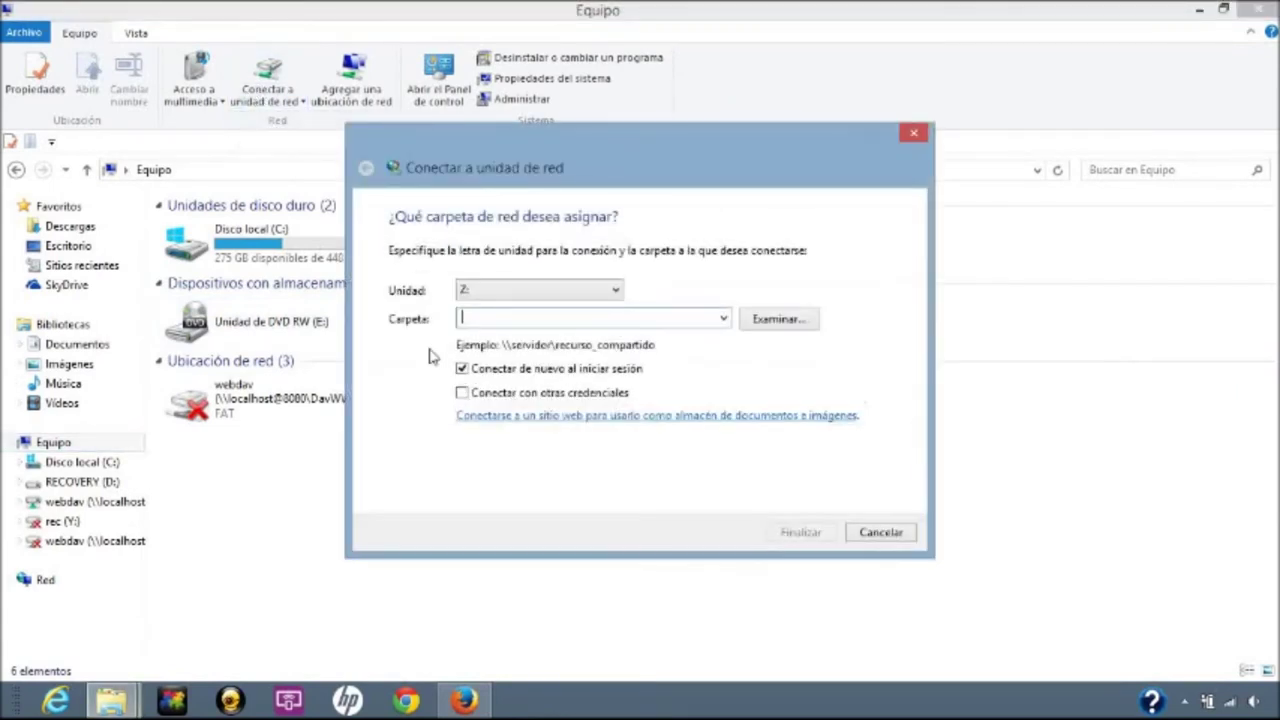
# Start the add-network-location wizard and enter a custom FTP address on localhost port 21.
pyautogui.click(651, 418)
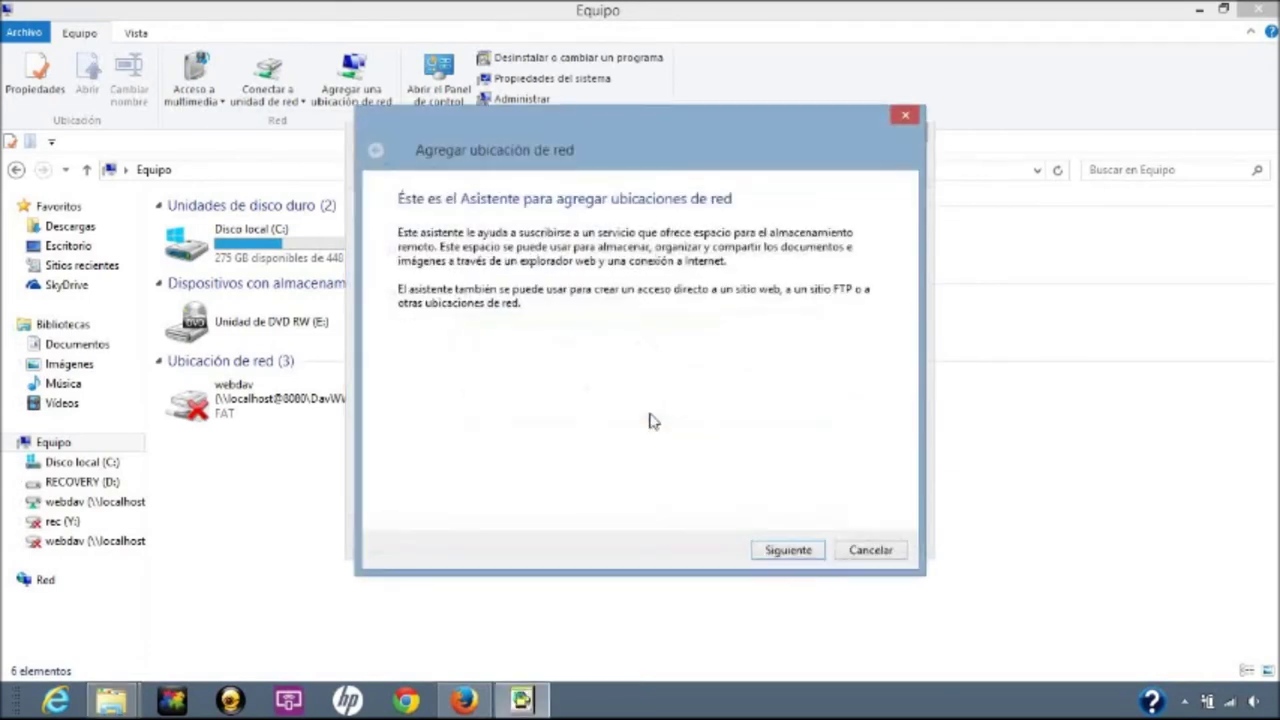
pyautogui.click(787, 551)
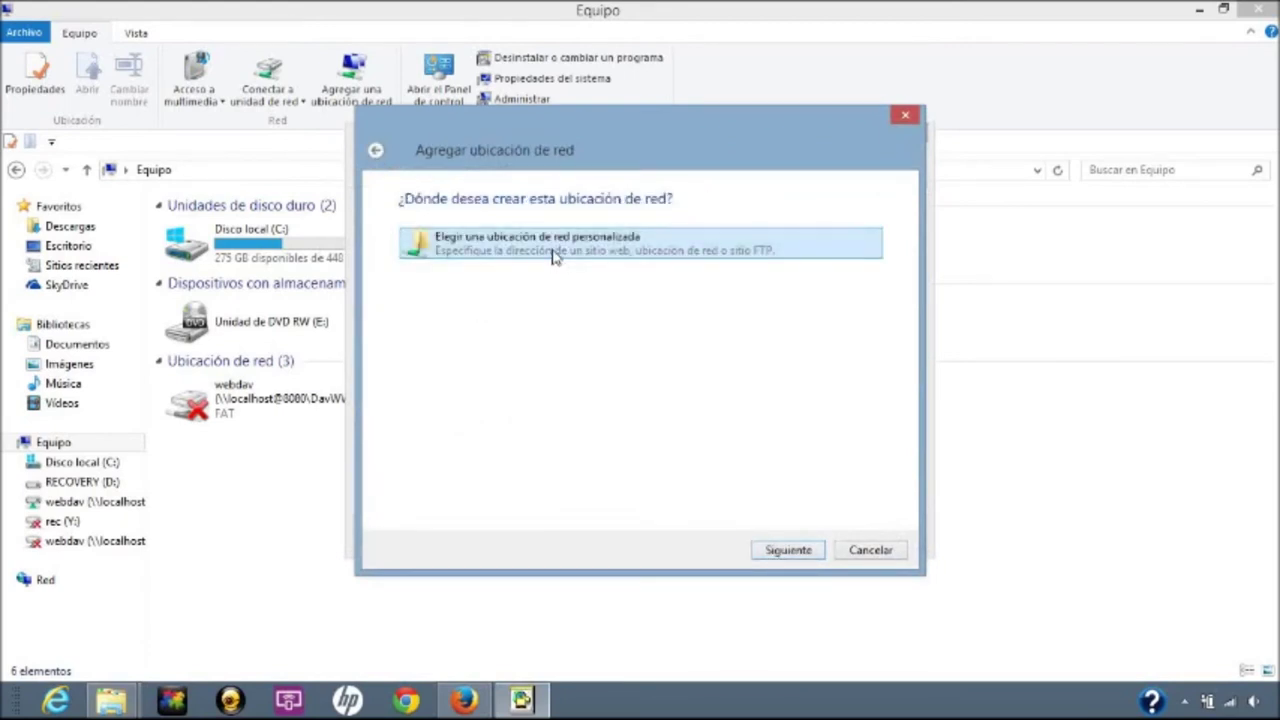
pyautogui.click(788, 550)
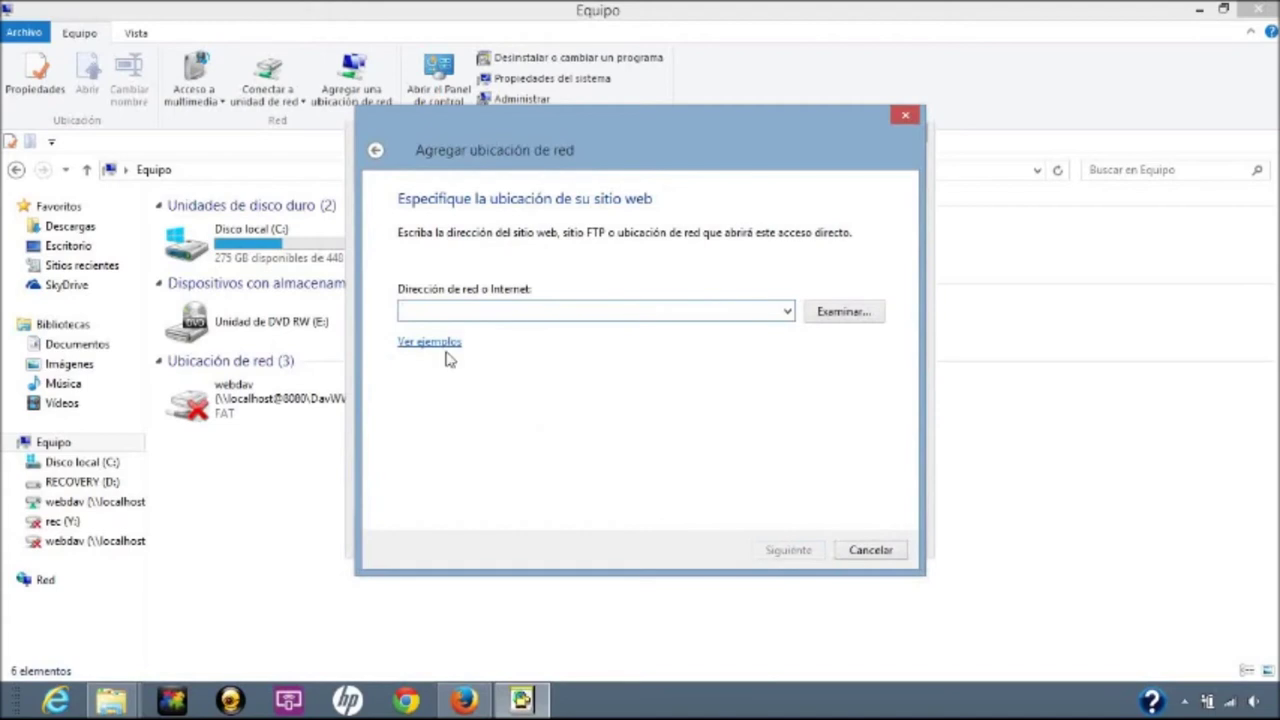
pyautogui.write('ftp')
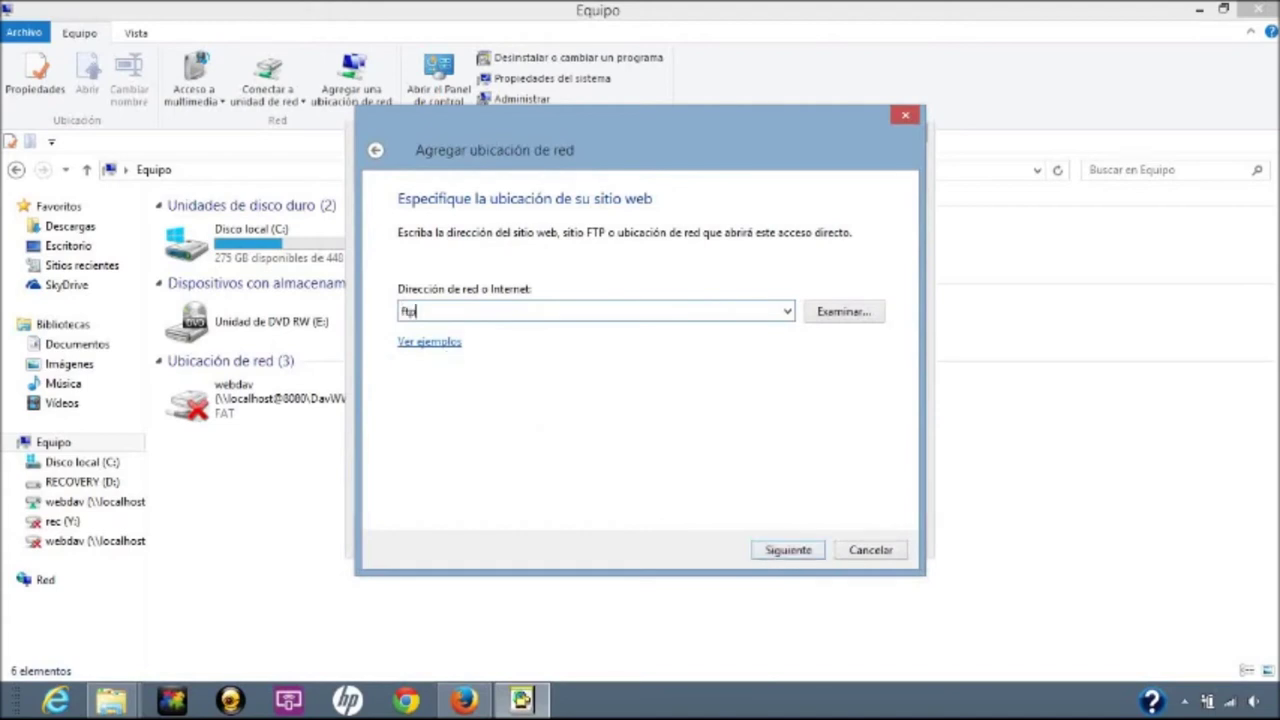
pyautogui.write('://admin@lo')
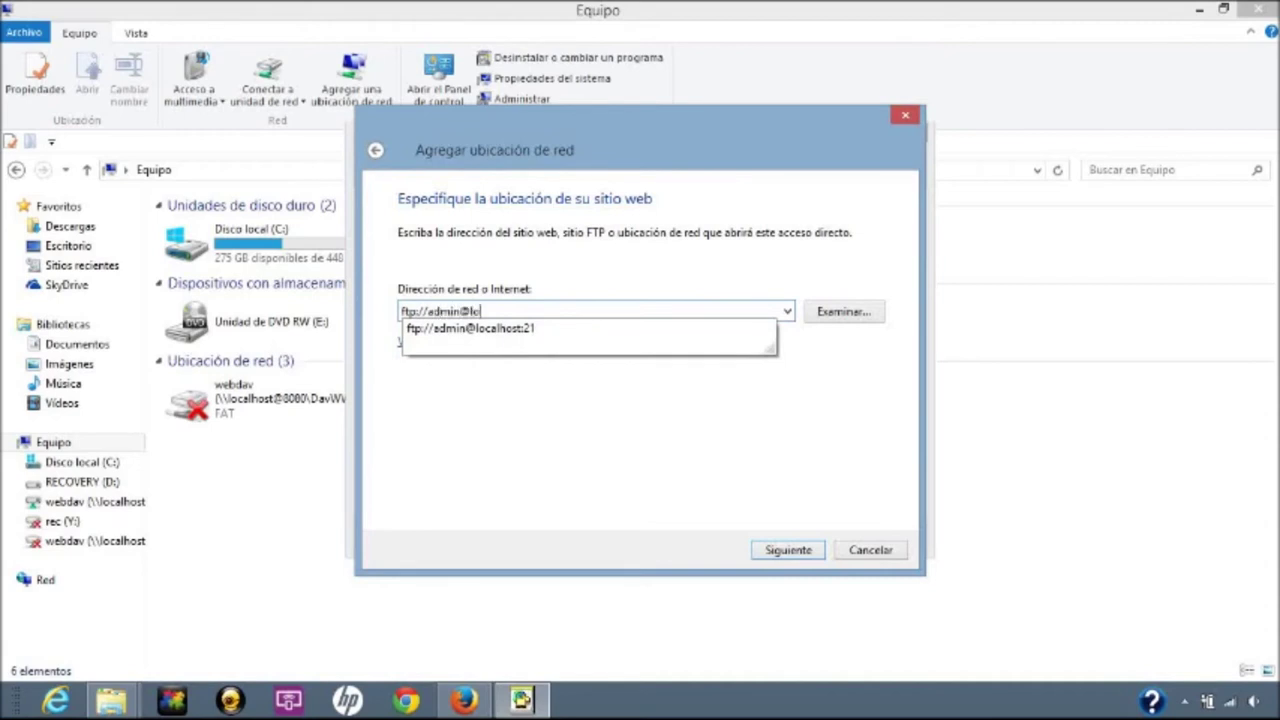
pyautogui.write('calhost:21')
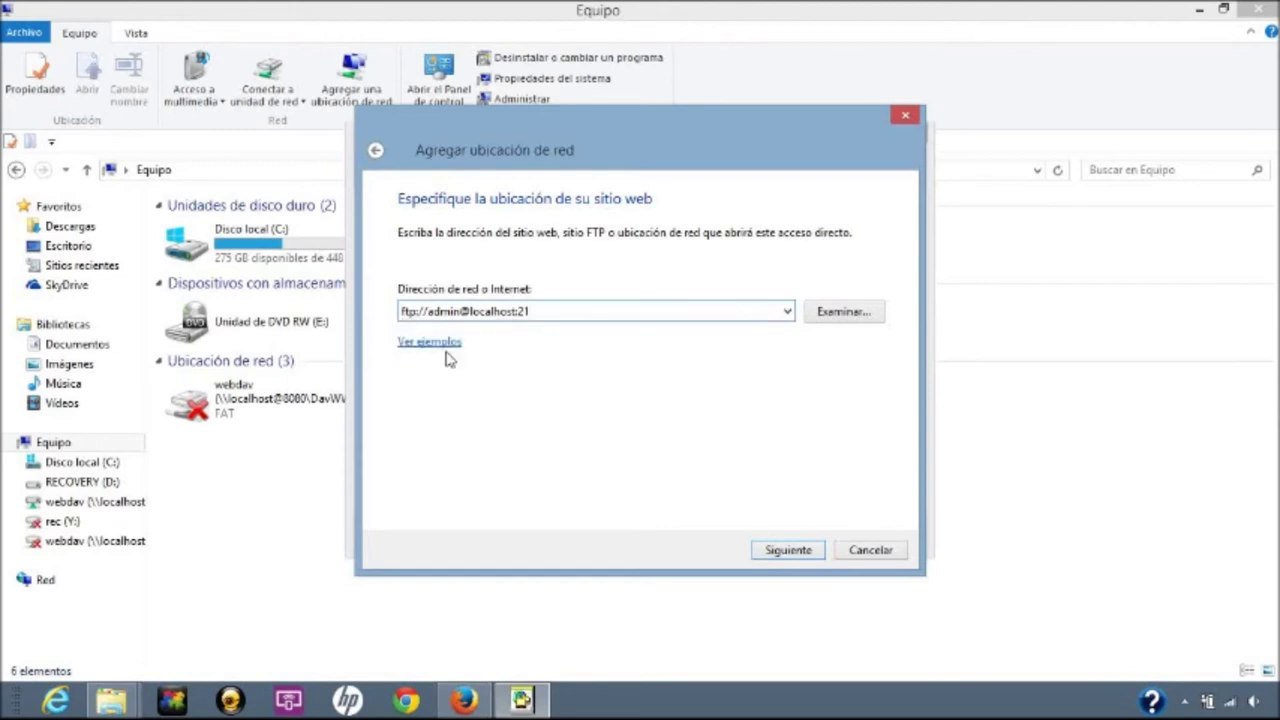
pyautogui.press('Return')
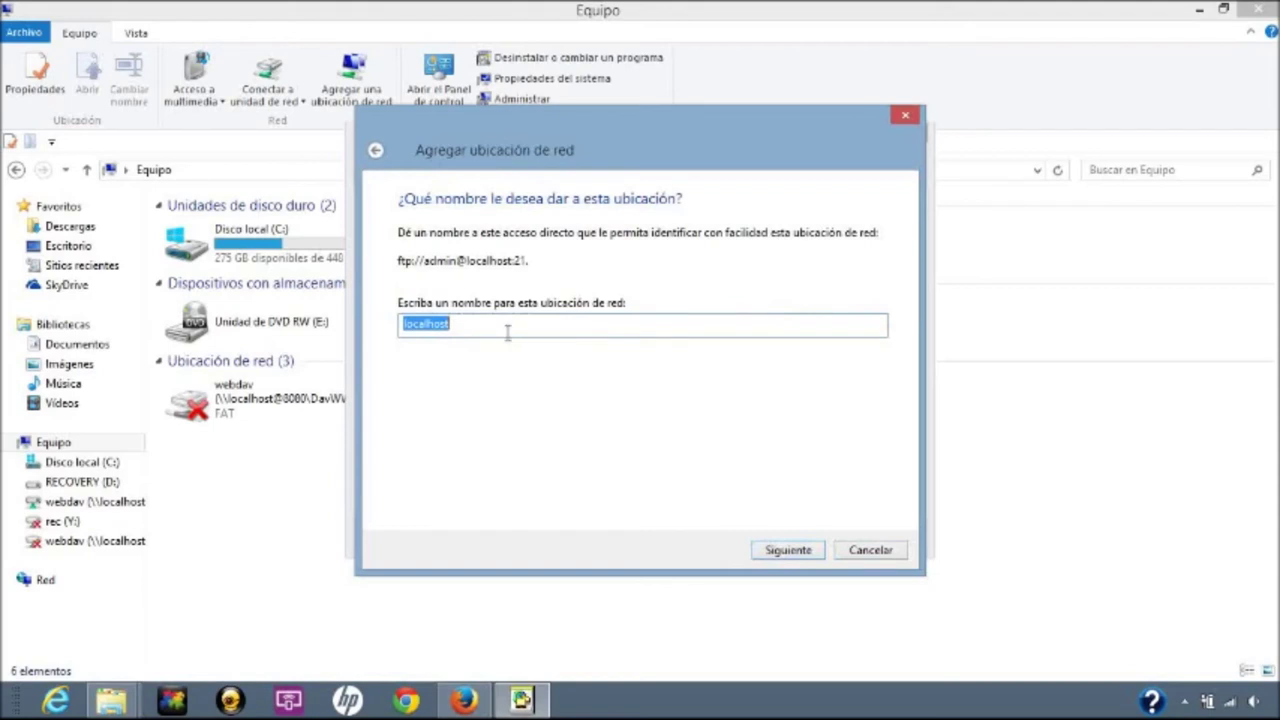
# Name the location alfrescoFTP and finish the wizard, bringing up the FTP sign-in prompt.
pyautogui.press('BackSpace')
pyautogui.write('alfrescoFTP')
pyautogui.click(792, 550)
pyautogui.click(790, 550)
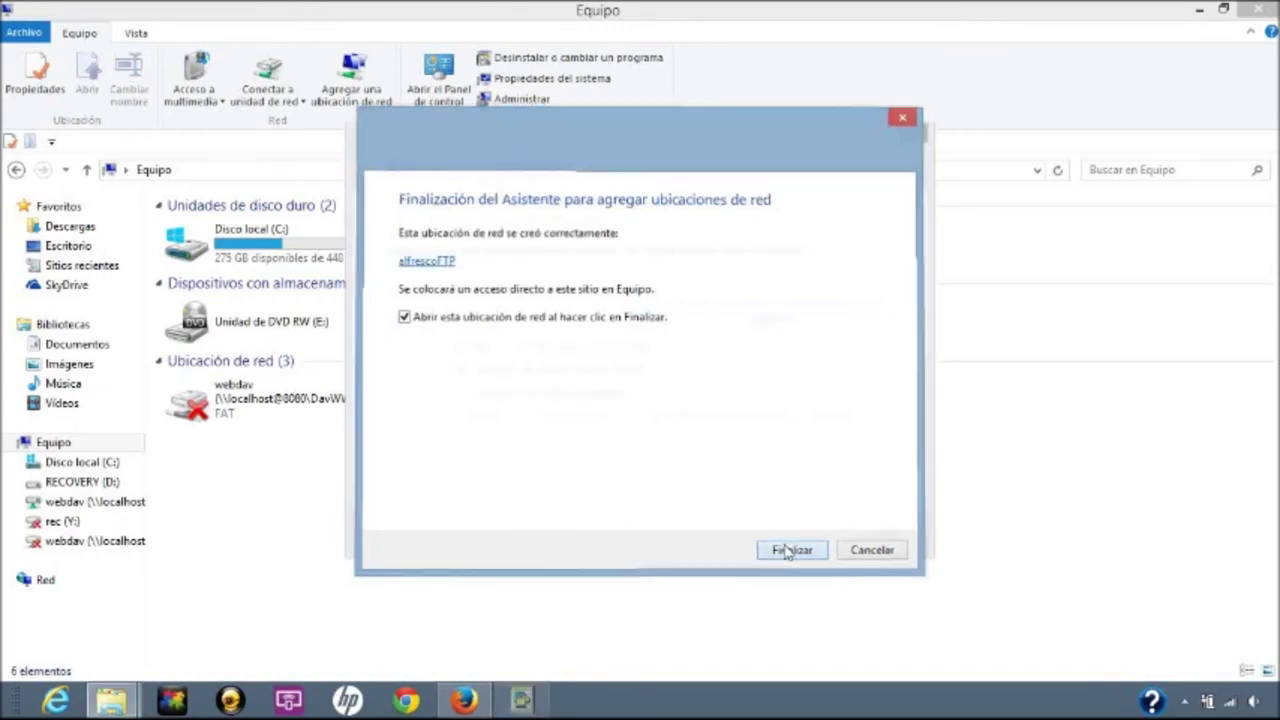
pyautogui.click(202, 145)
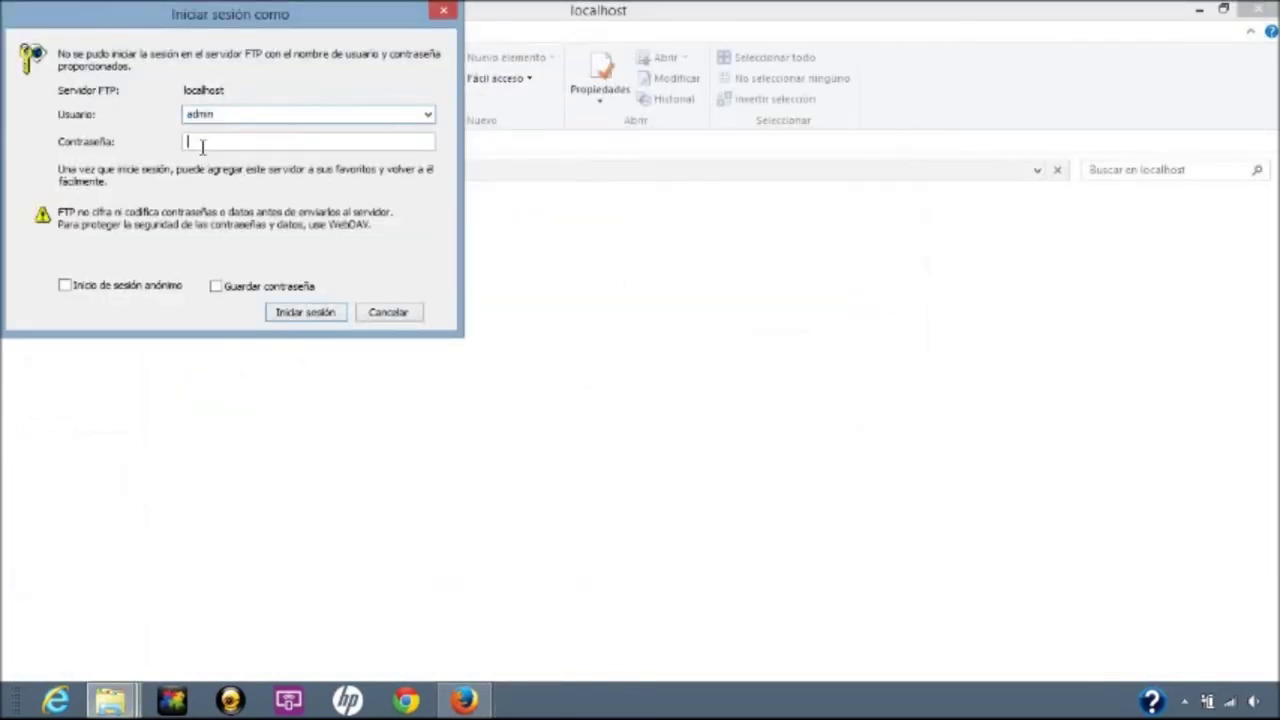
# Enter the FTP password, then browse into the Alfresco and Sitios folders.
pyautogui.write('admin')
pyautogui.press('Return')
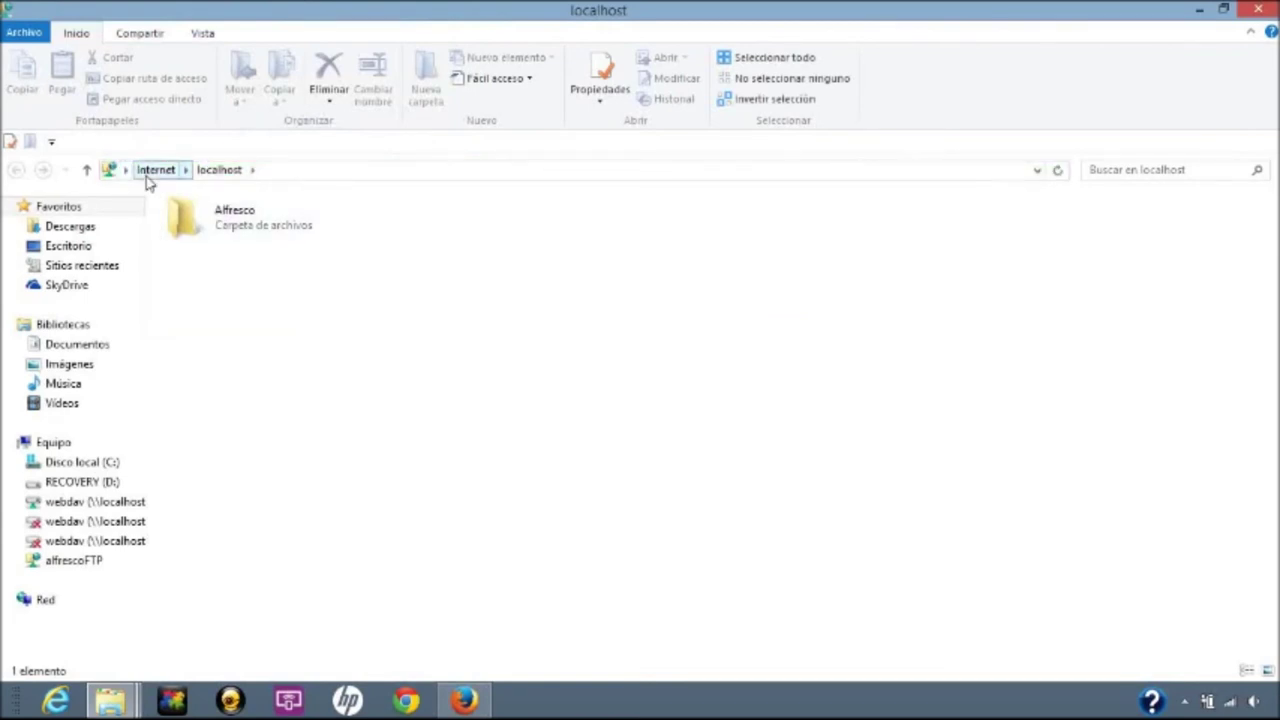
pyautogui.doubleClick(195, 214)
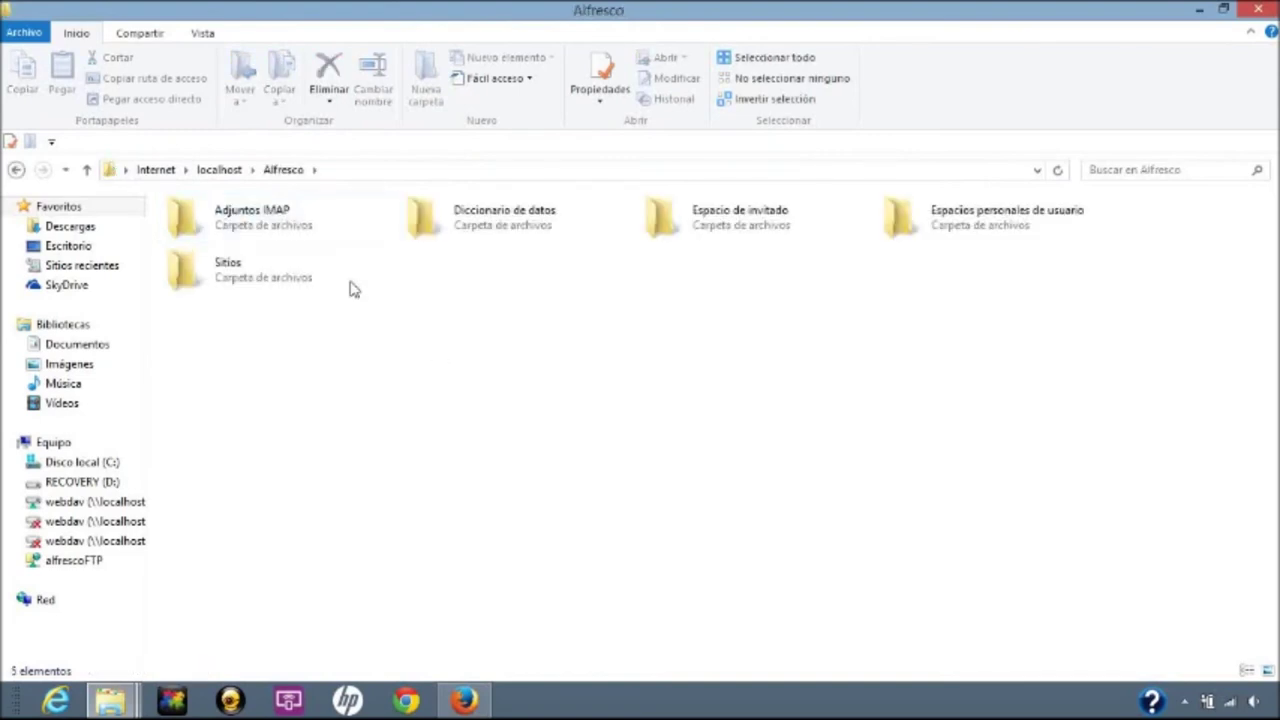
pyautogui.click(268, 282)
pyautogui.doubleClick(268, 282)
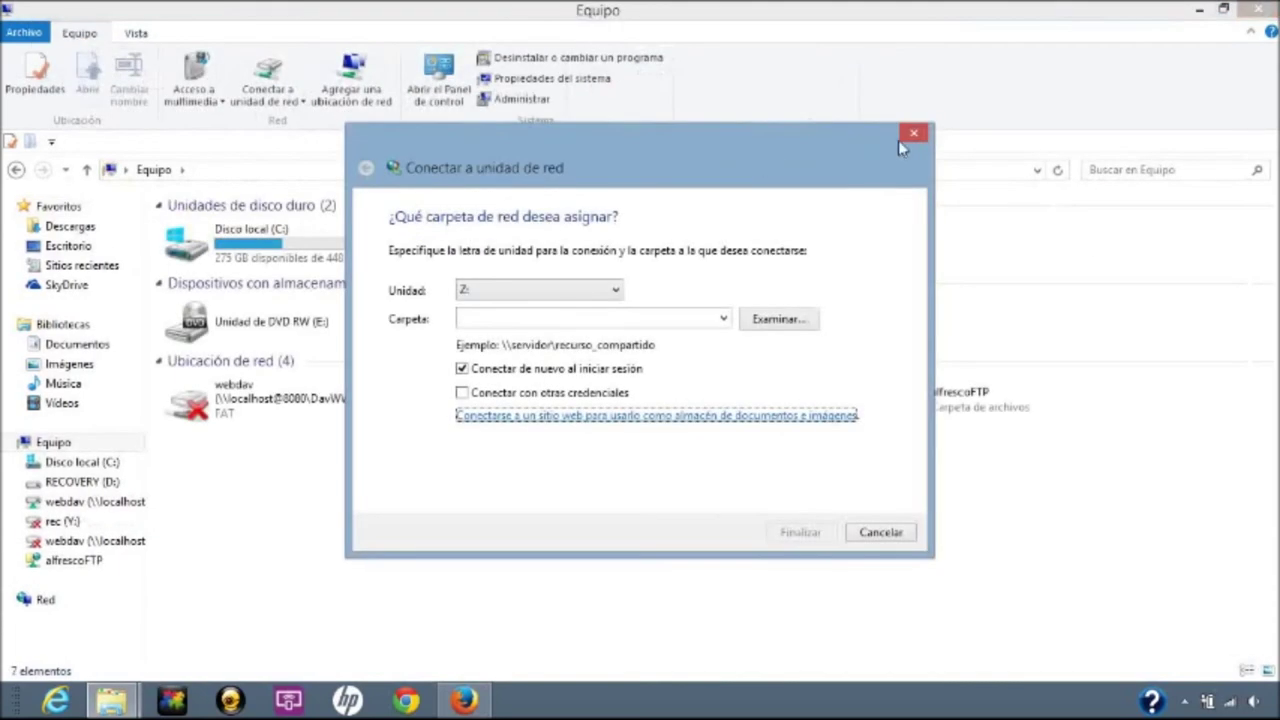
# Close the leftover dialog and start a new drive mapping with letter P:.
pyautogui.click(912, 140)
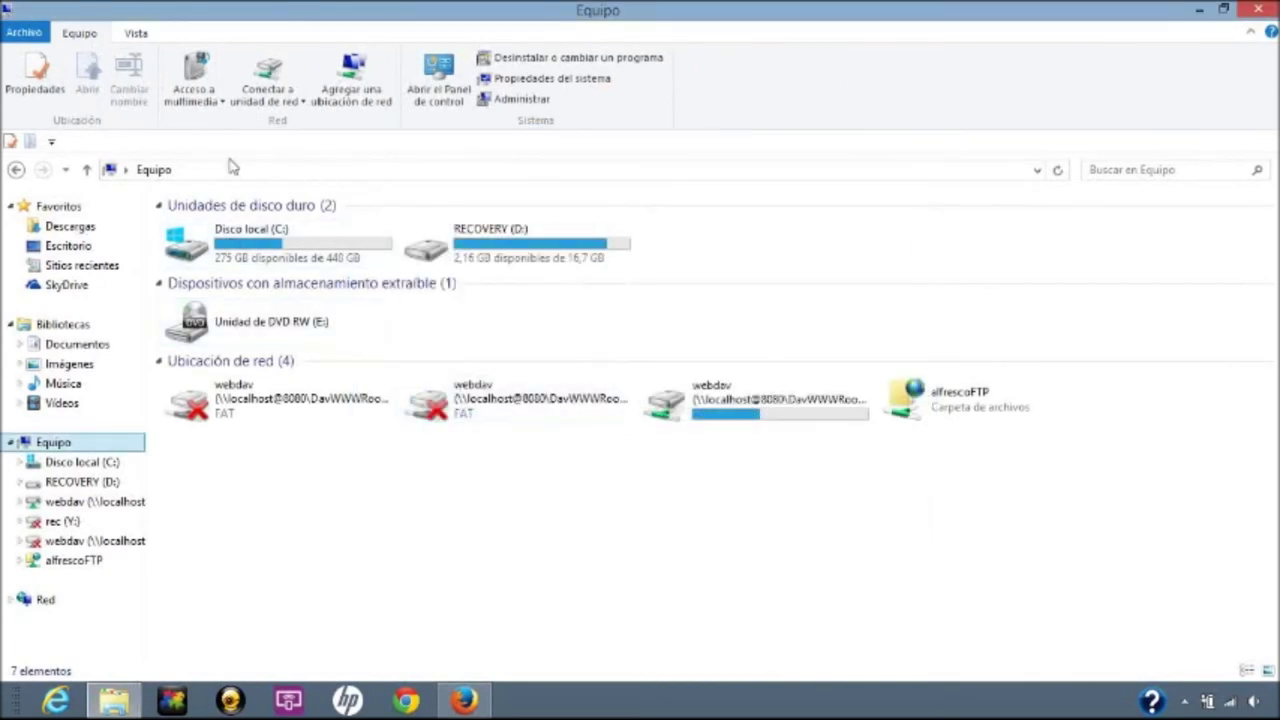
pyautogui.click(268, 99)
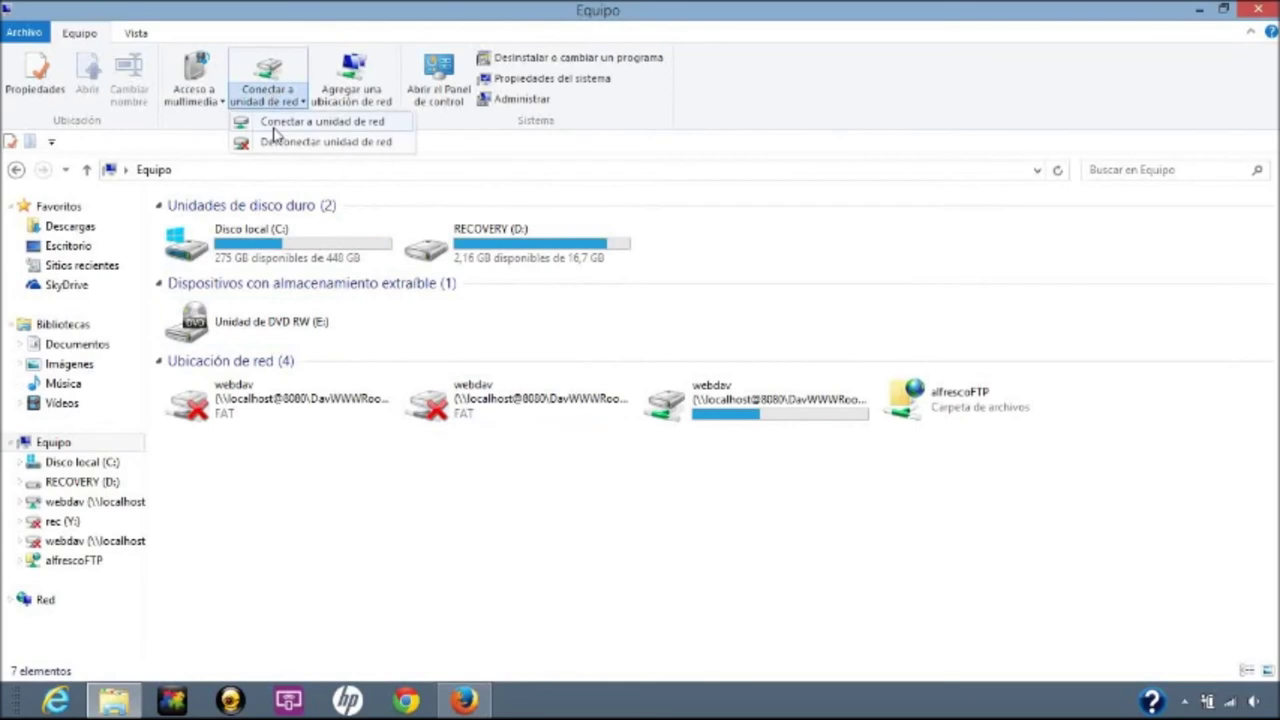
pyautogui.click(300, 121)
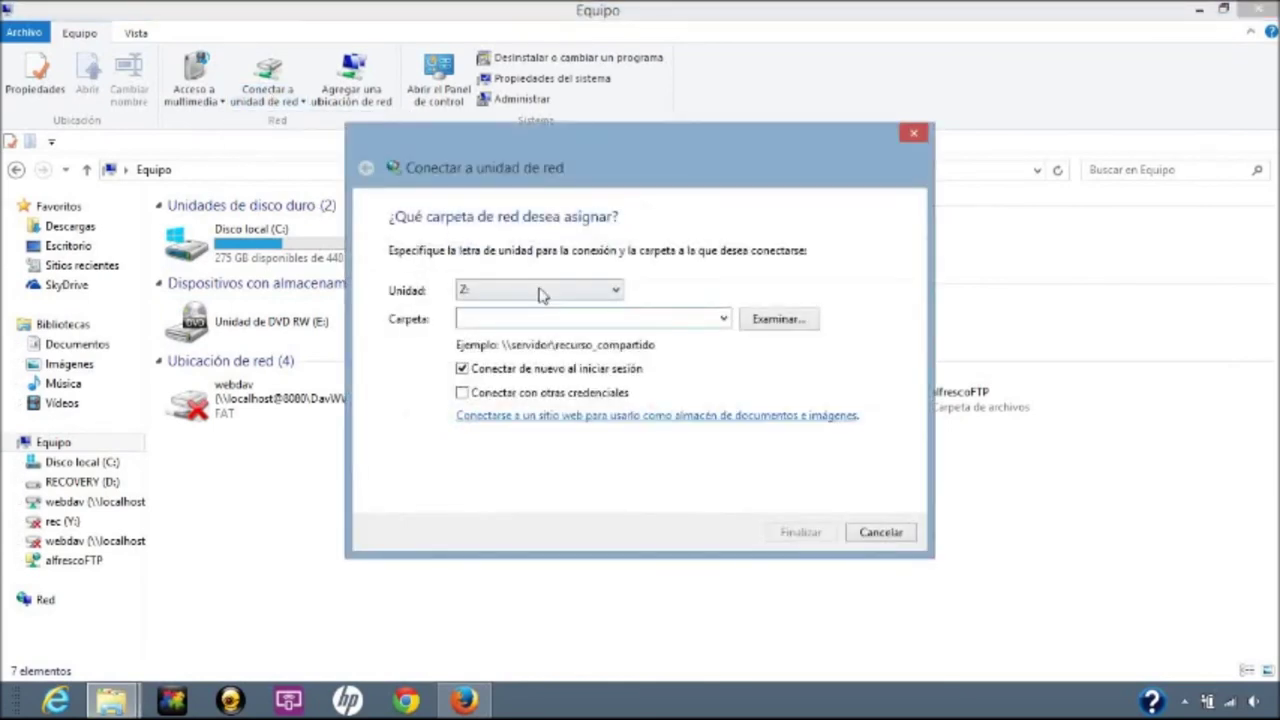
pyautogui.click(518, 291)
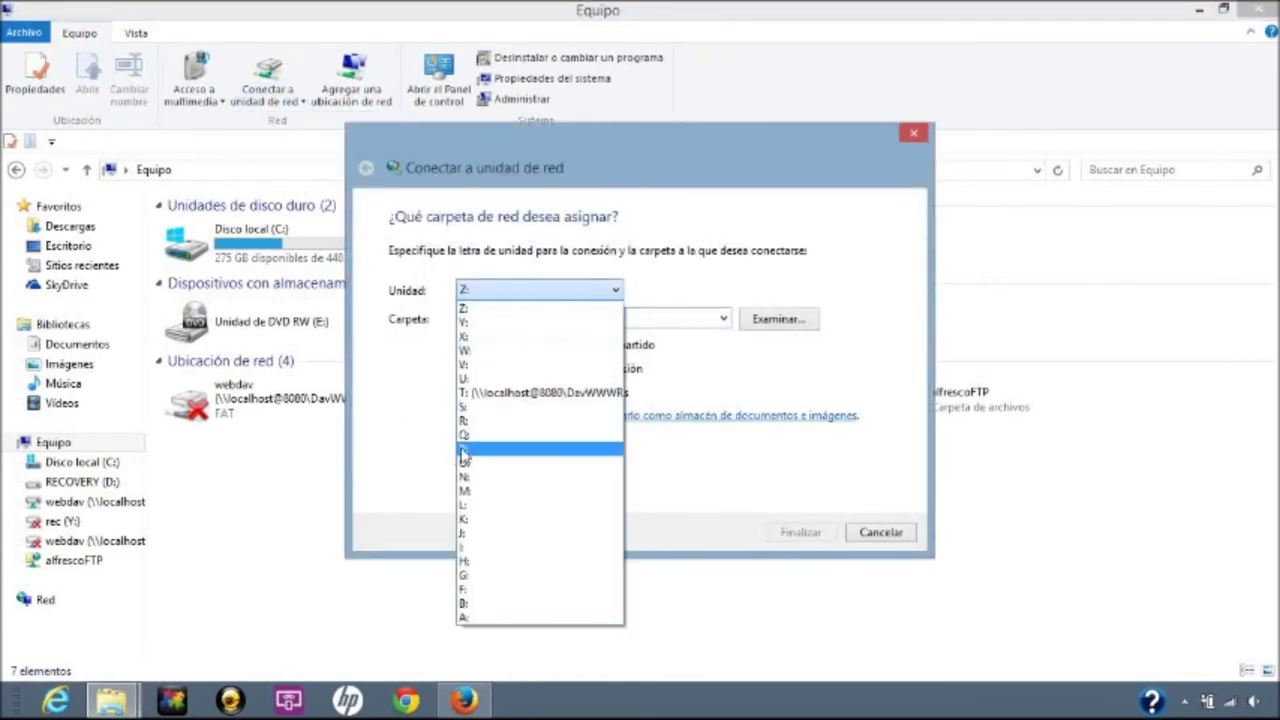
pyautogui.click(465, 451)
# Enter \\localhost:8080\alfresco as the folder, fixing the host-name typo, and connect.
pyautogui.click(488, 320)
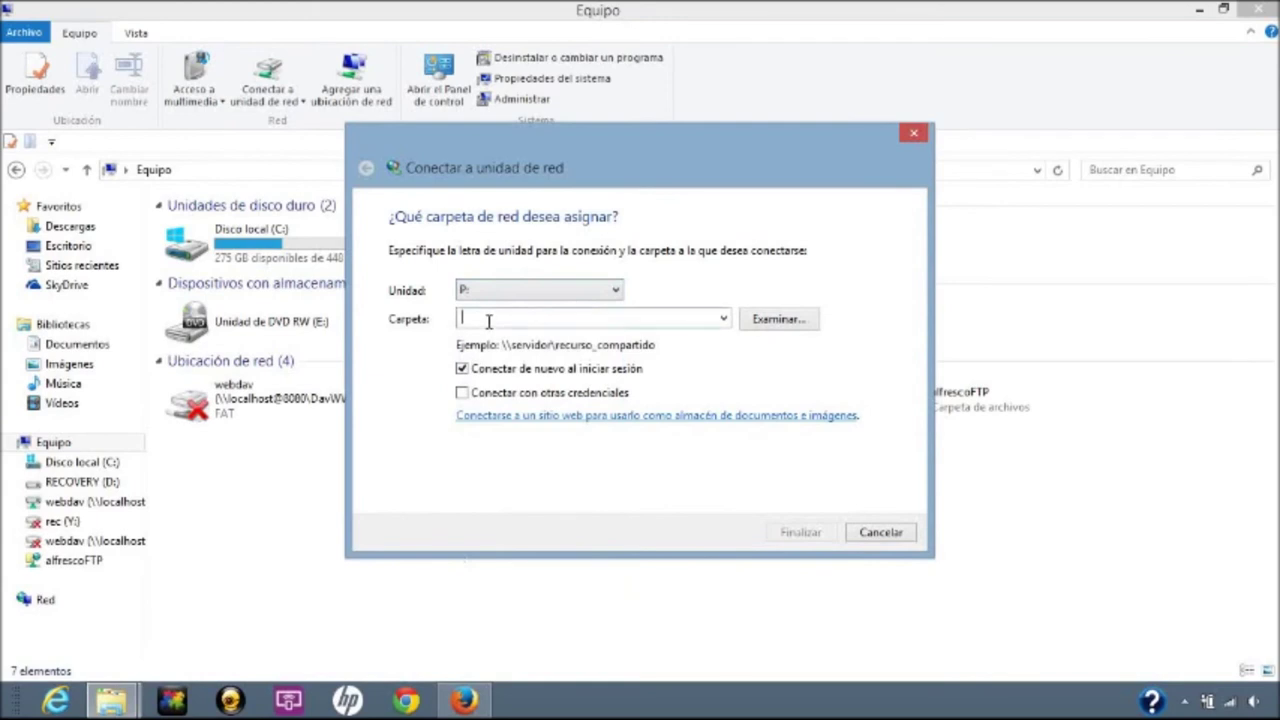
pyautogui.write('\\\\localhsot')
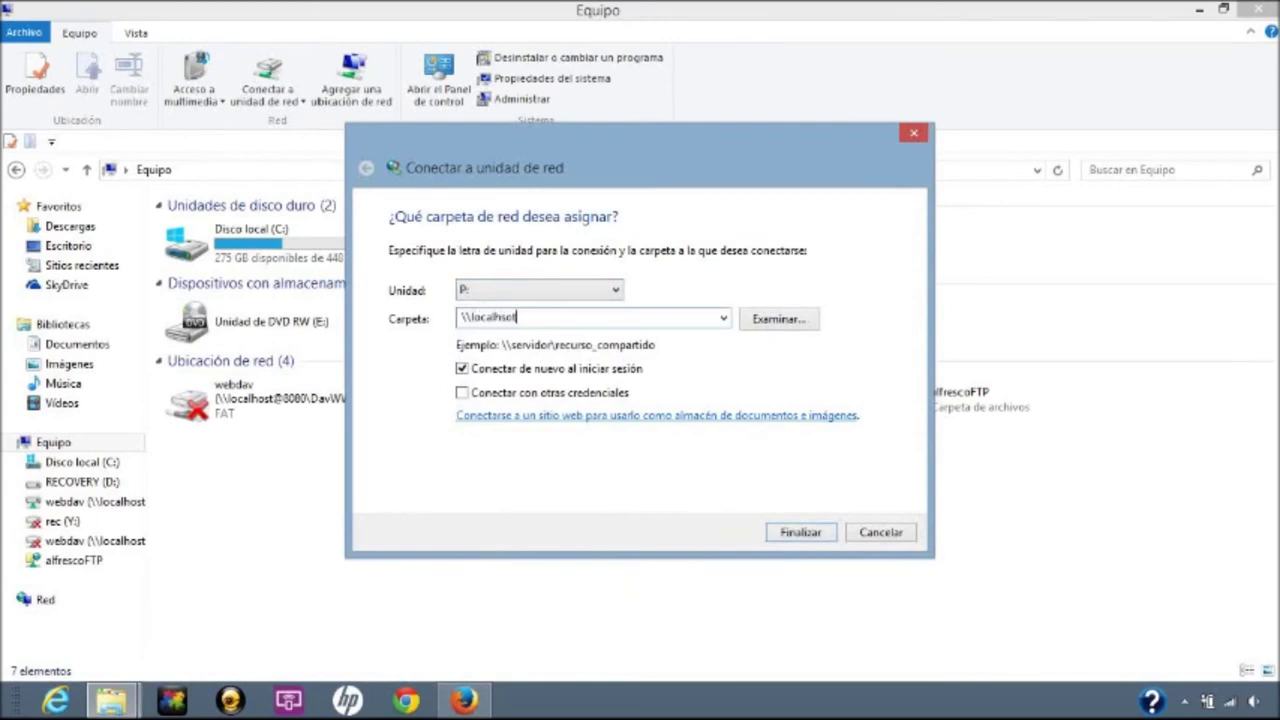
pyautogui.press('BackSpace')
pyautogui.press('BackSpace')
pyautogui.write('ost:8080\\alfresco')
pyautogui.press('Return')
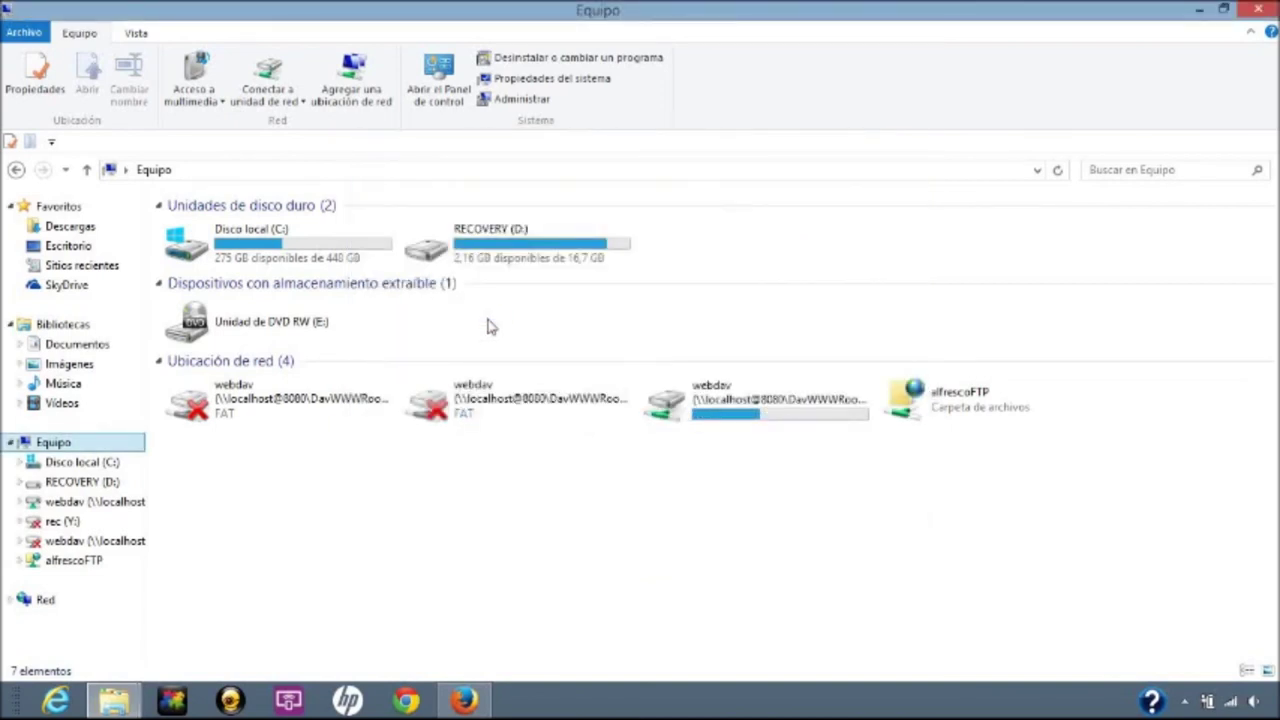
# Browse drive P: and confirm the Sitios and Adjuntos IMAP folders are empty.
pyautogui.doubleClick(300, 450)
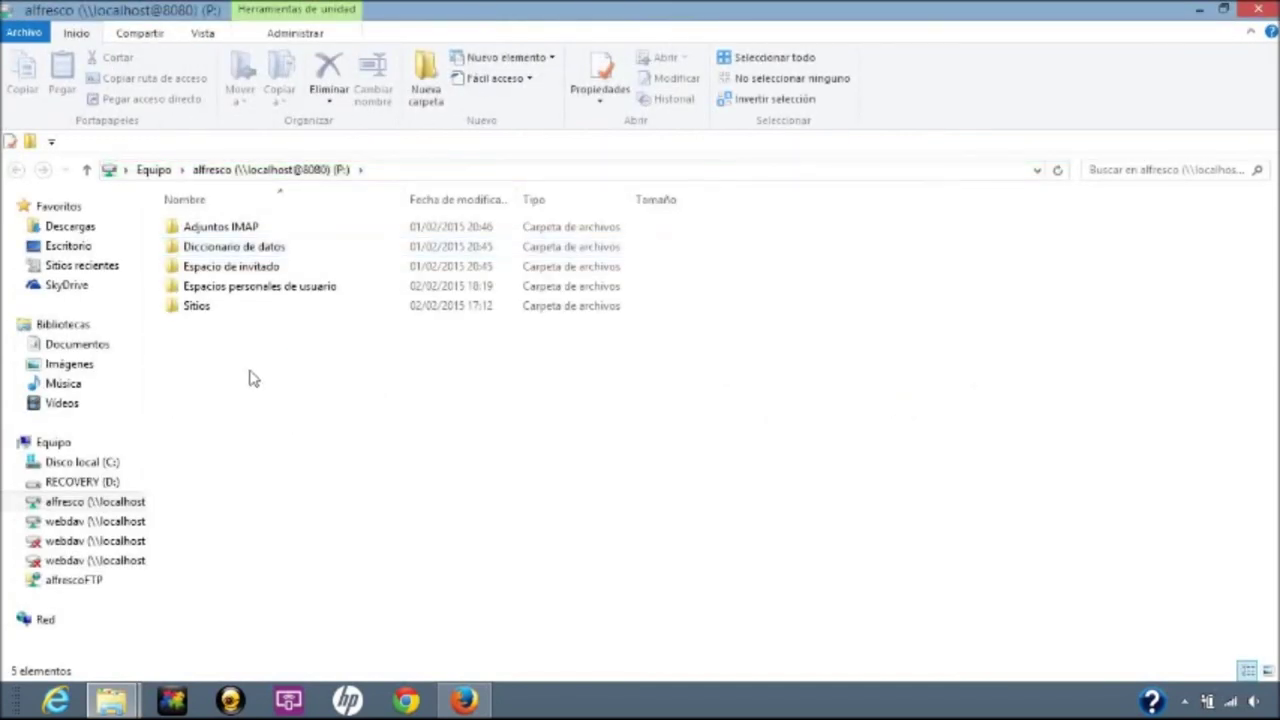
pyautogui.doubleClick(190, 307)
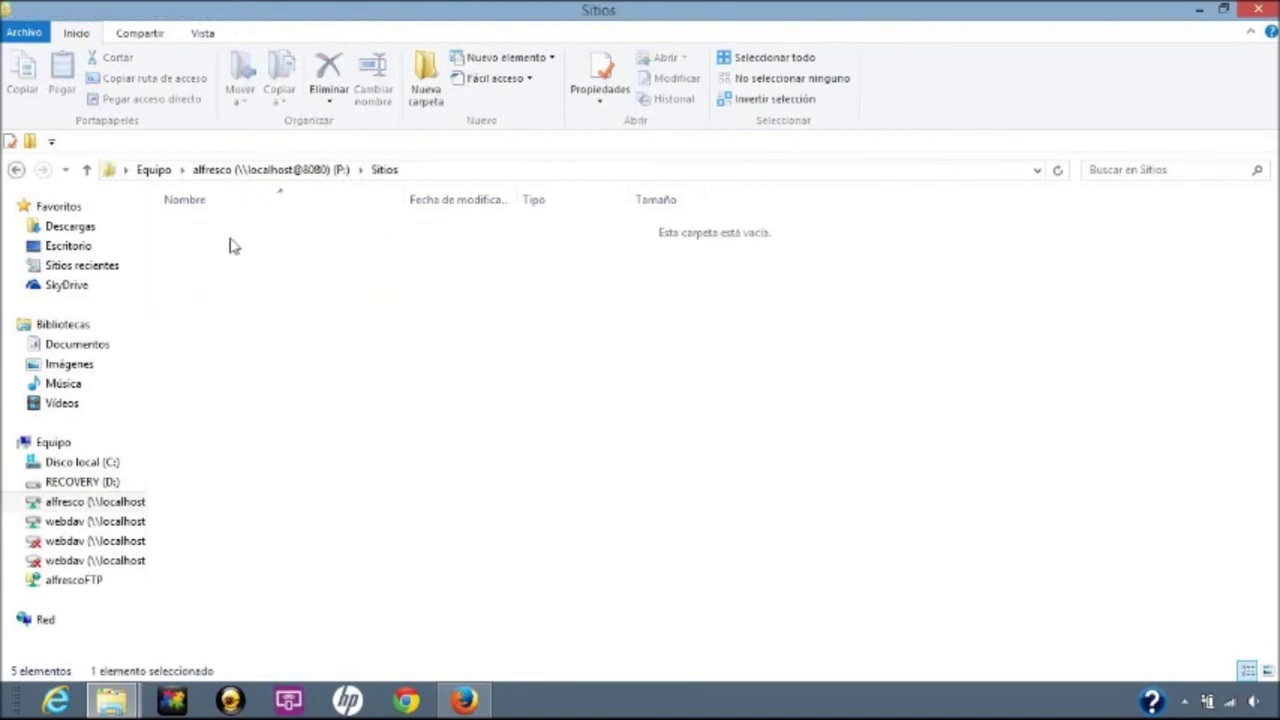
pyautogui.click(300, 172)
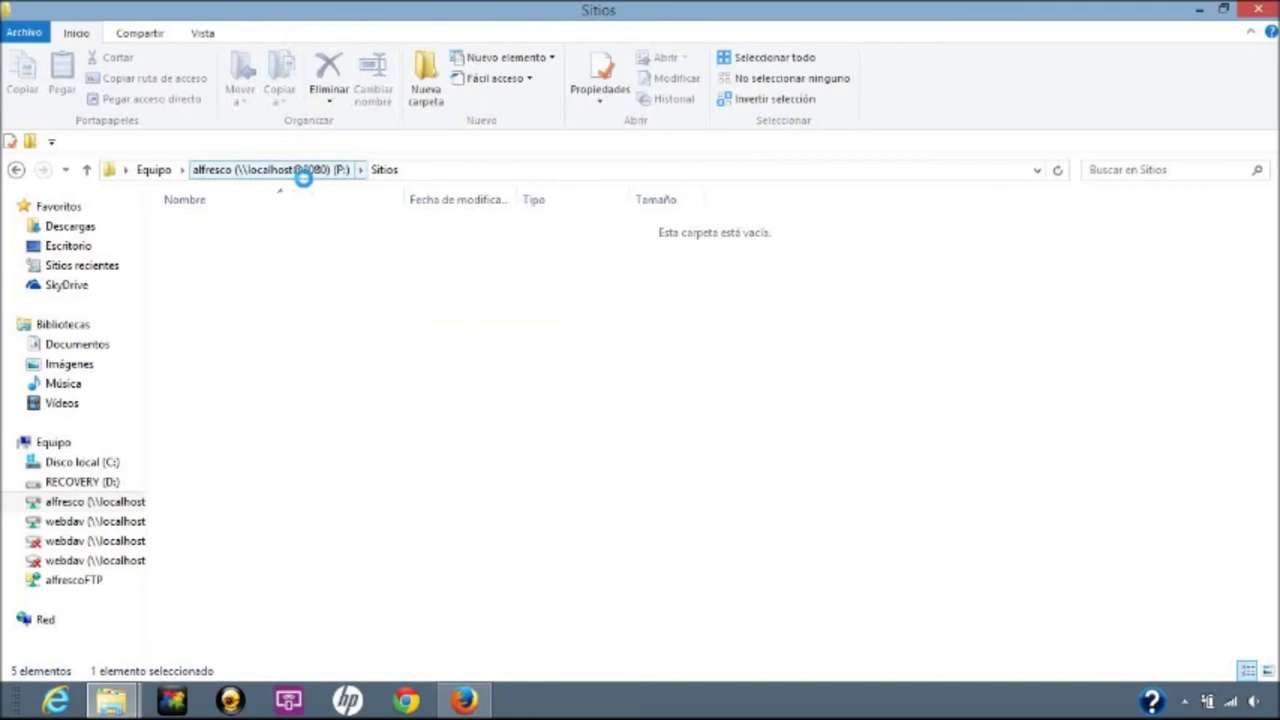
pyautogui.doubleClick(230, 232)
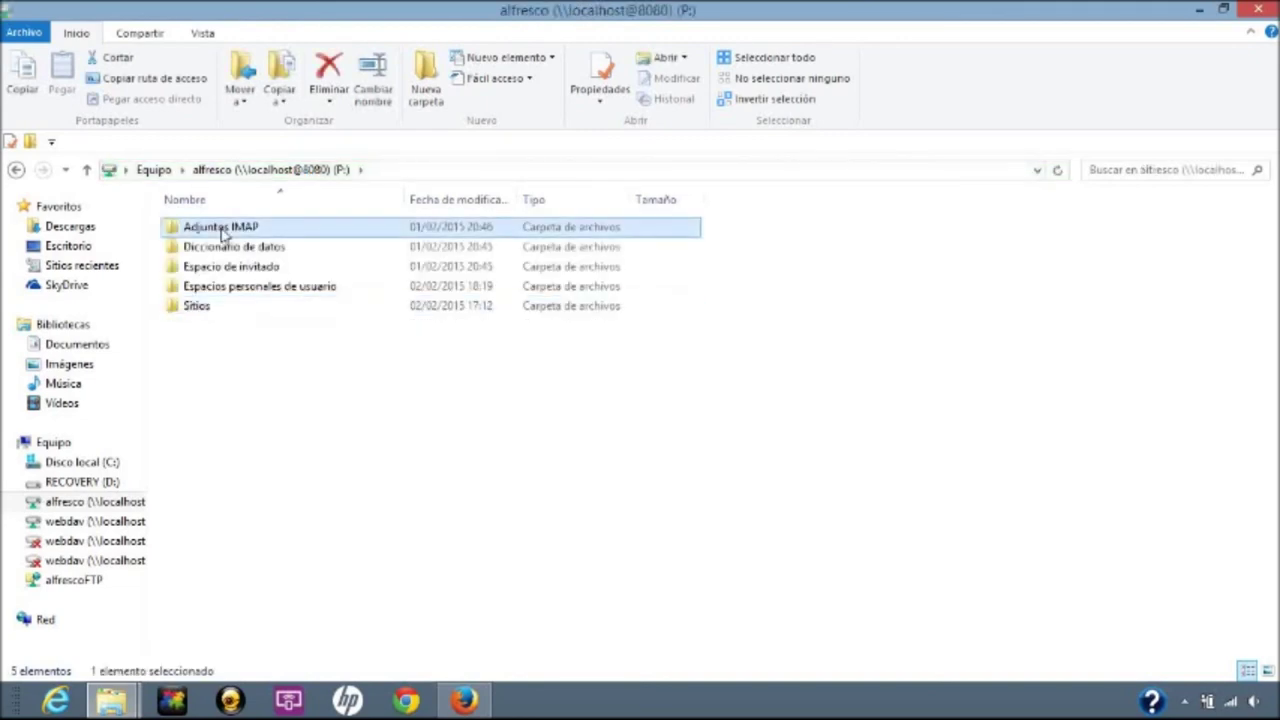
pyautogui.click(260, 172)
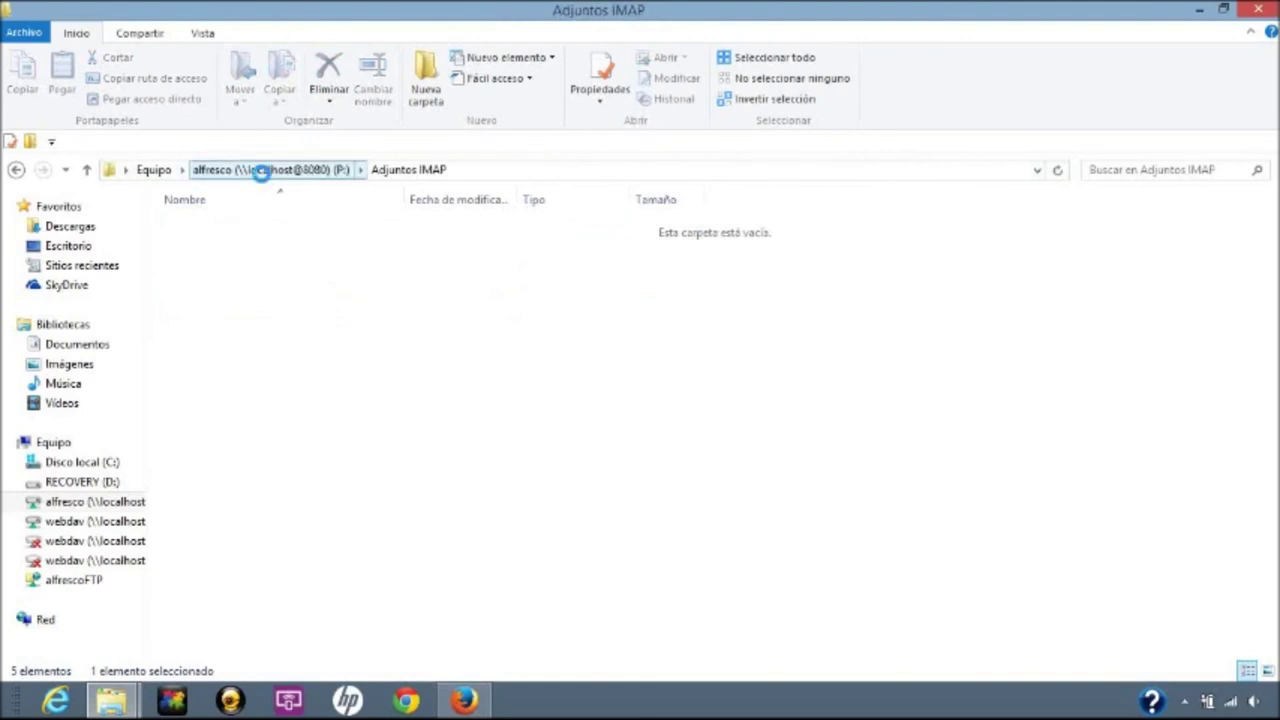